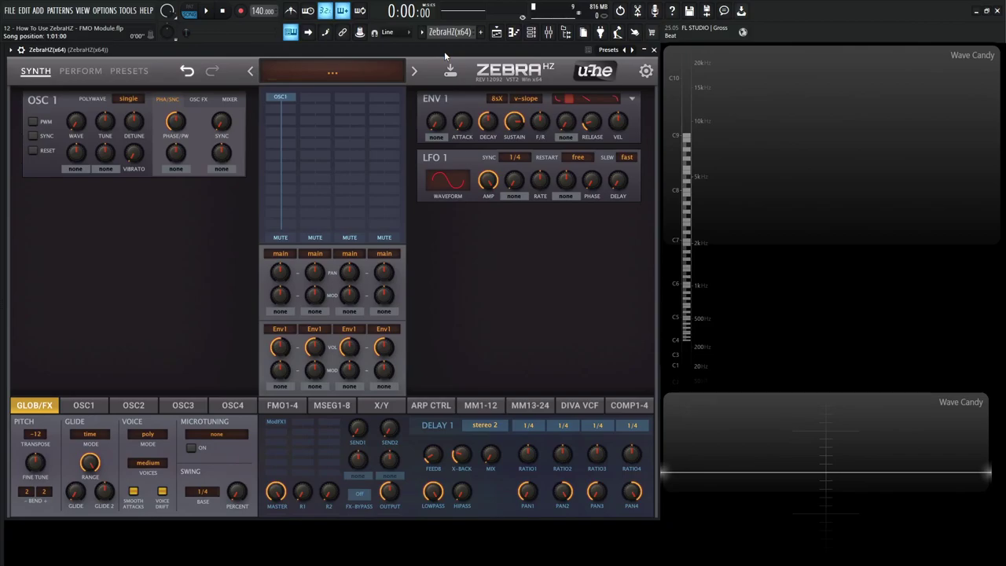
# - Initialize the patch and add an FMO1 module below OSC1 in the first lane, keeping its FM by Input mode
pyautogui.click(328, 73)
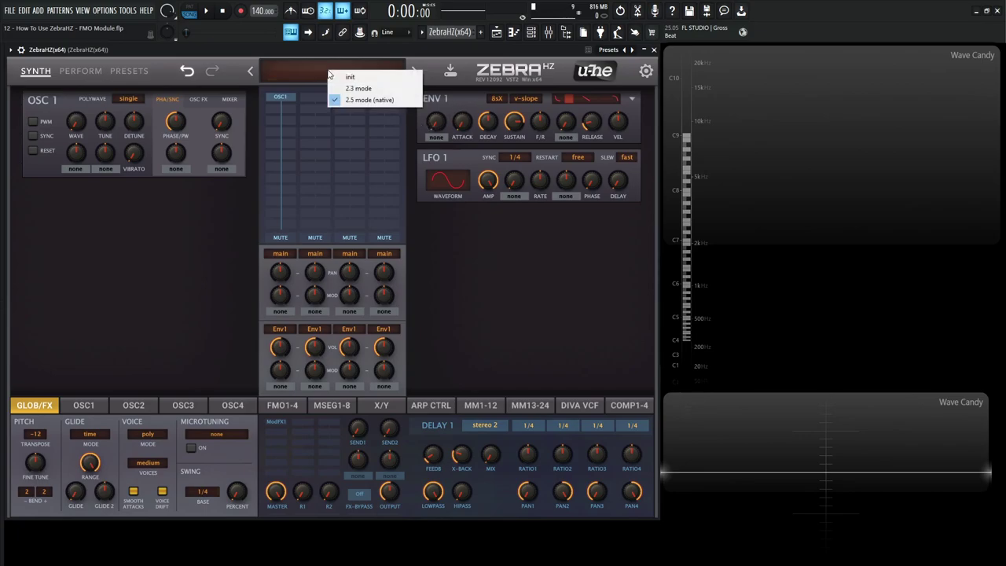
pyautogui.click(377, 78)
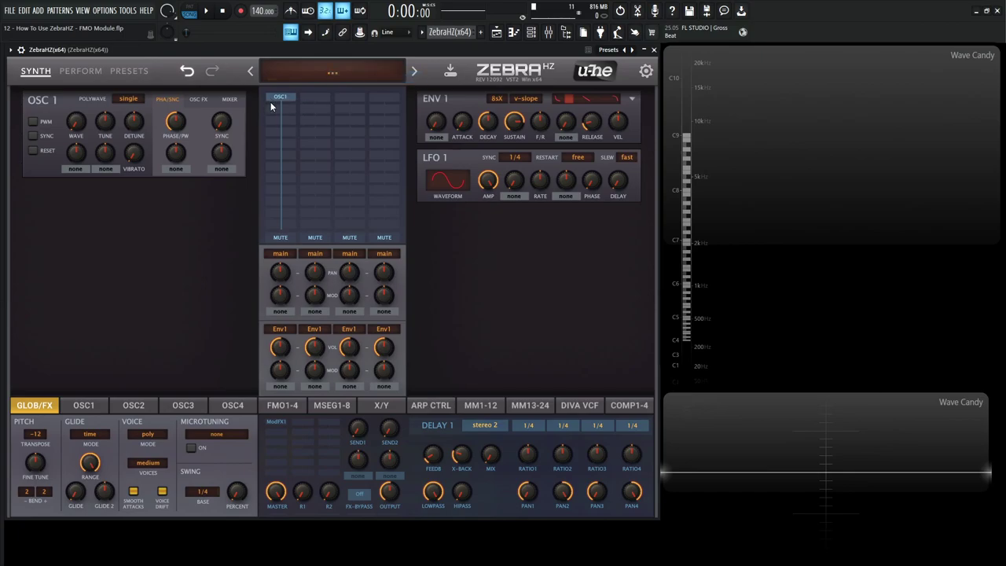
pyautogui.click(288, 107)
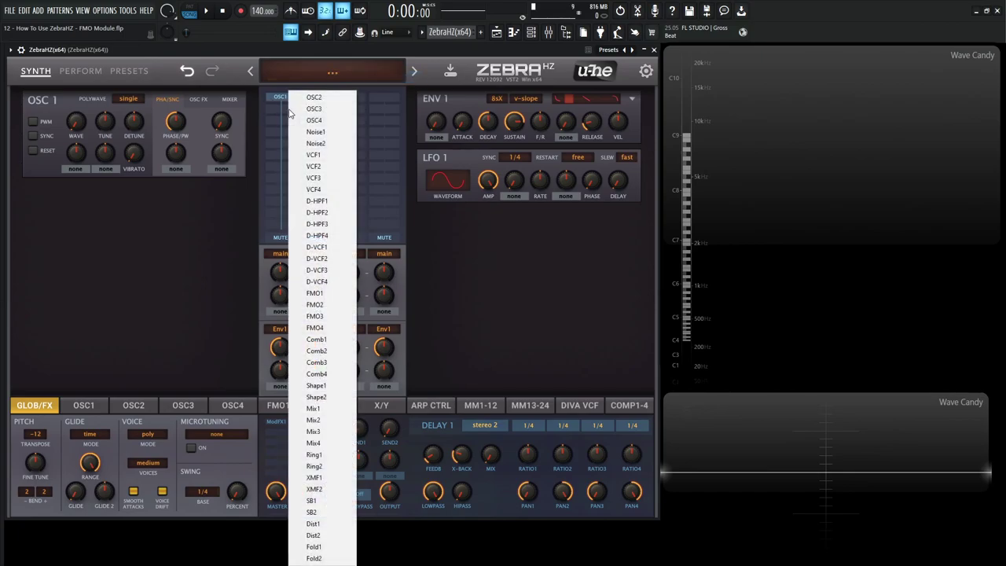
pyautogui.click(318, 293)
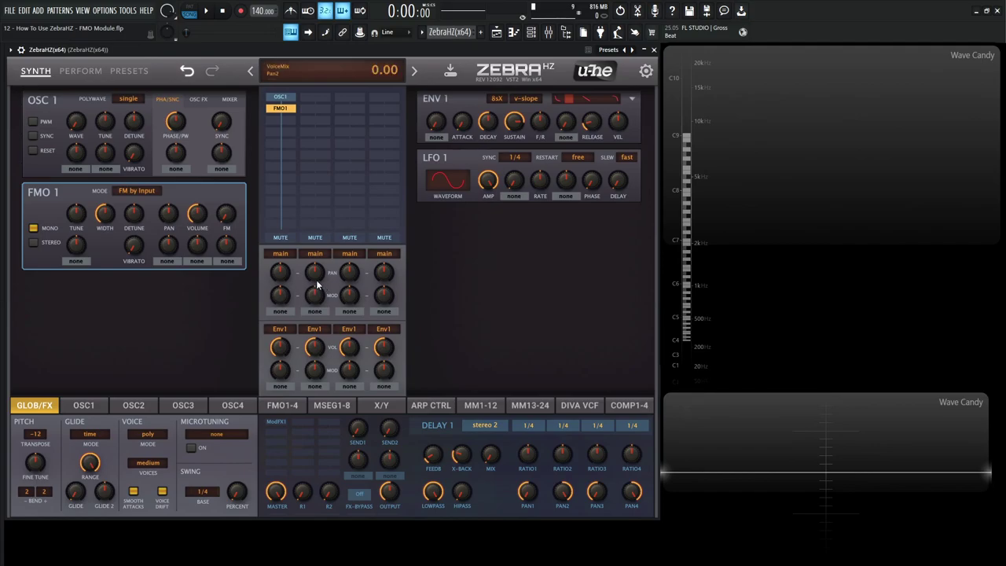
pyautogui.click(139, 192)
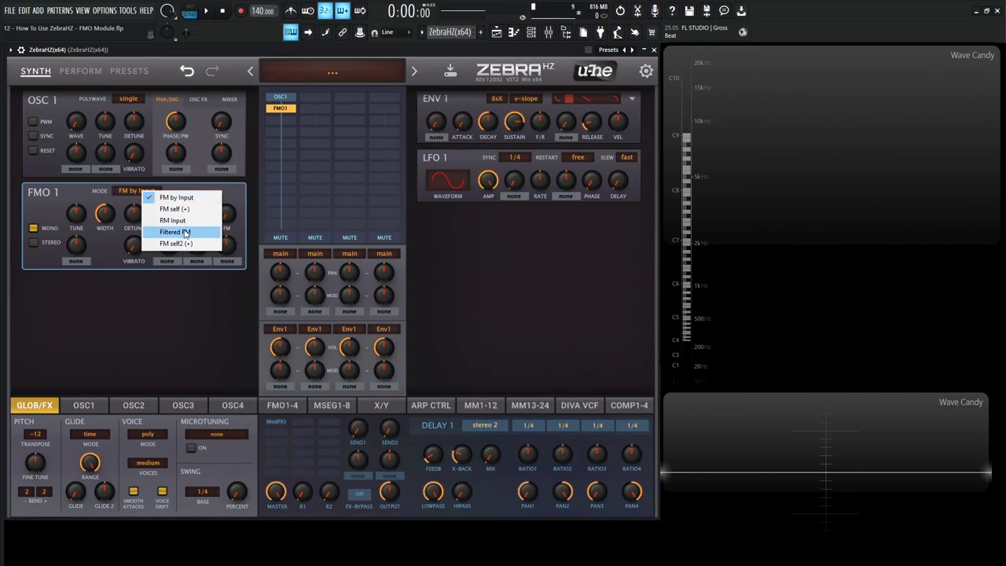
pyautogui.click(172, 293)
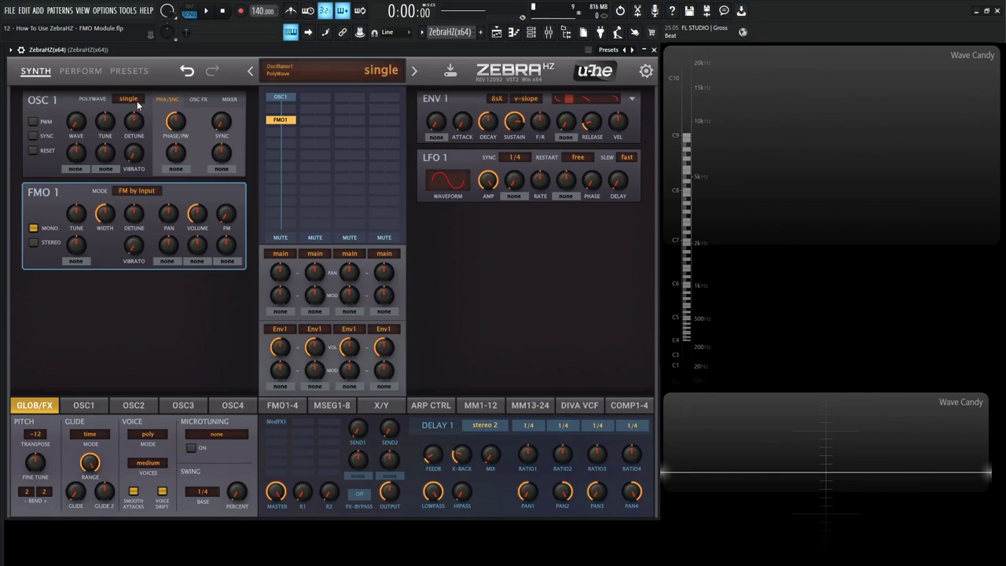
# - Load the factory preset Sine Tree into oscillator 1
pyautogui.click(99, 404)
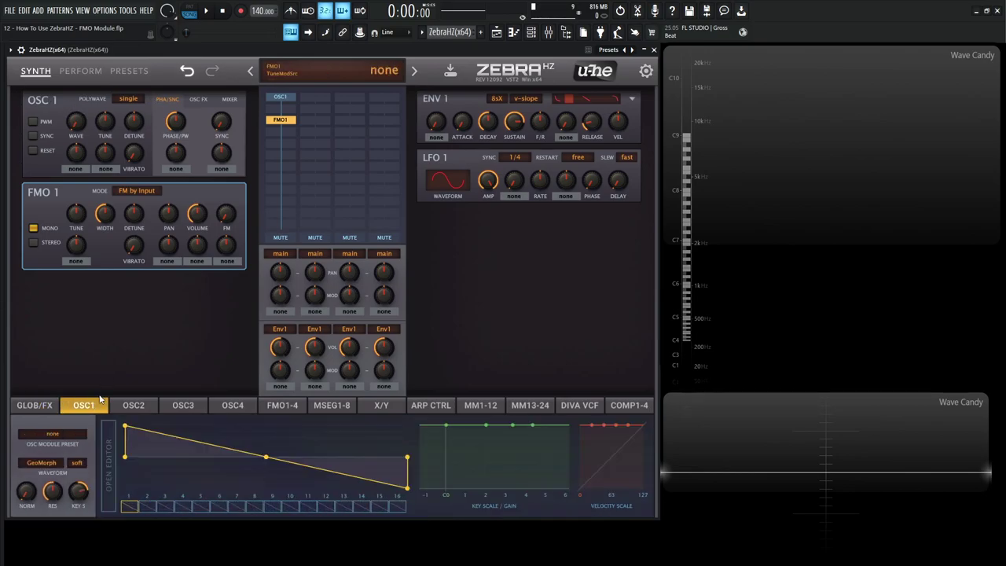
pyautogui.click(53, 433)
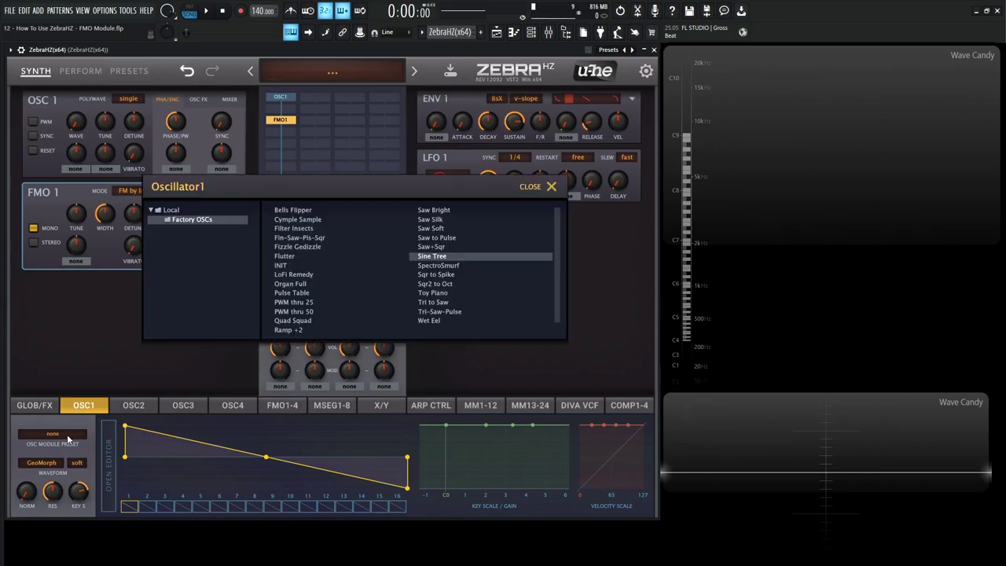
pyautogui.click(439, 257)
pyautogui.click(552, 188)
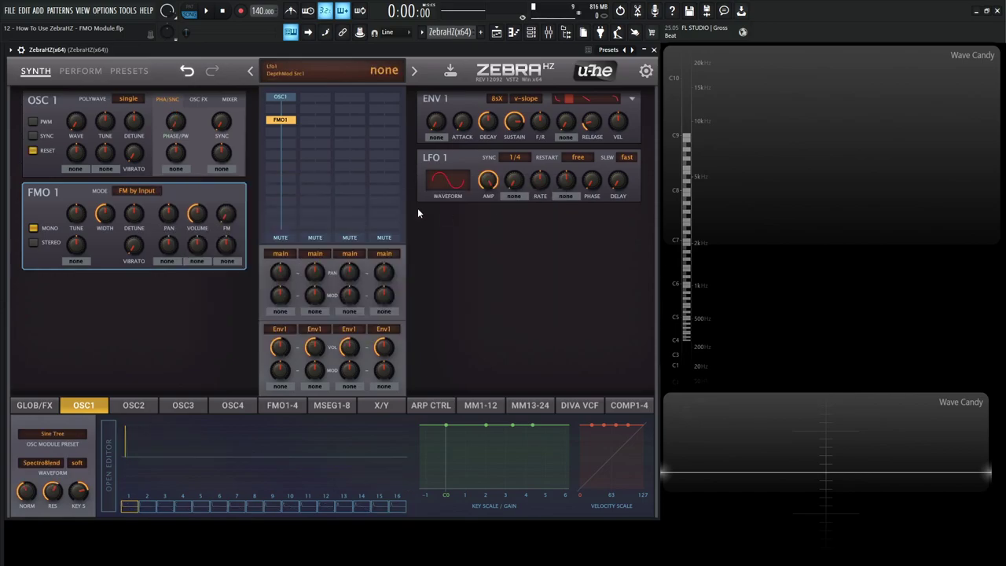
# - Bypass FMO1, play some notes to hear oscillator 1 unmodulated, and re-enable the module
pyautogui.doubleClick(284, 122)
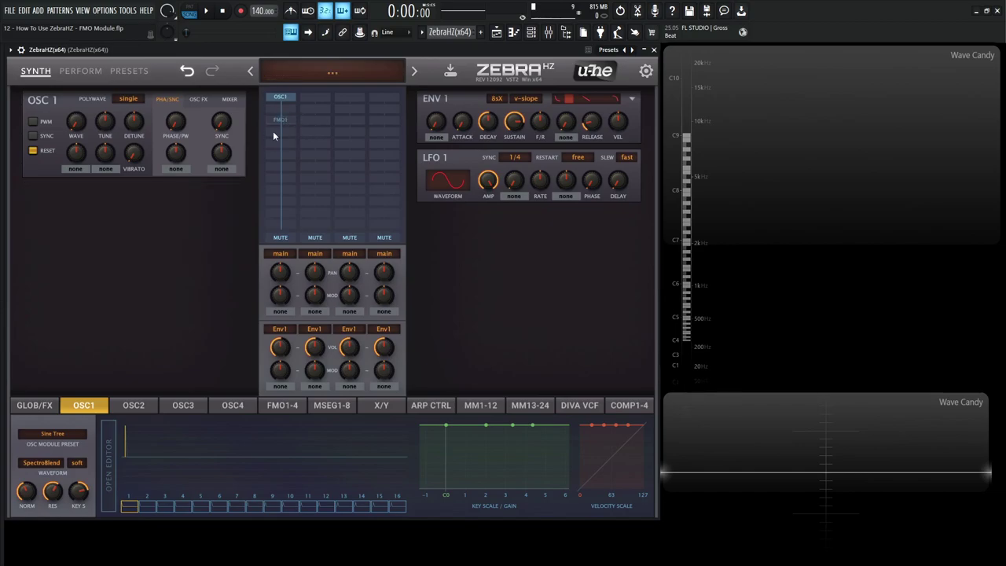
pyautogui.press('y')
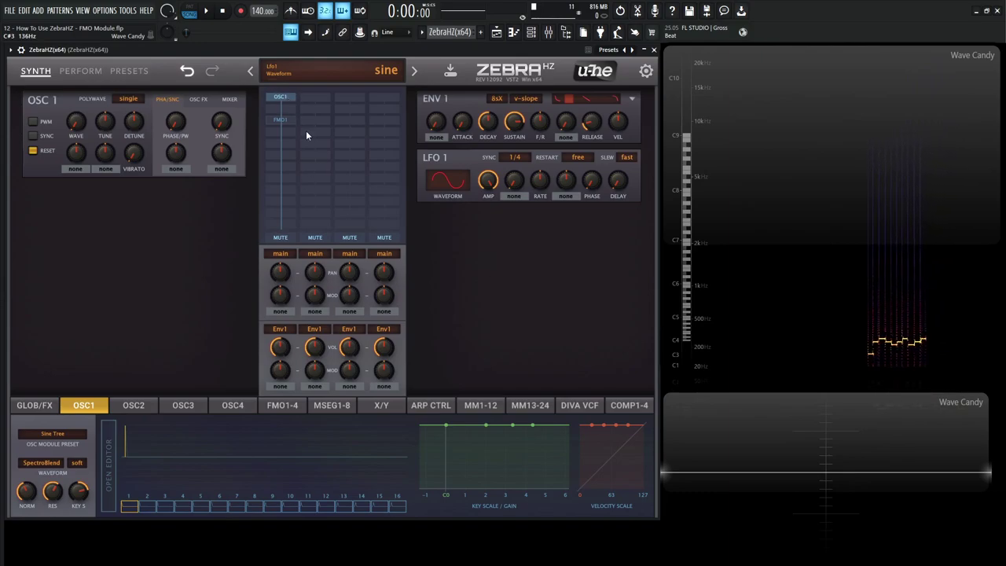
pyautogui.press('n')
pyautogui.press('9')
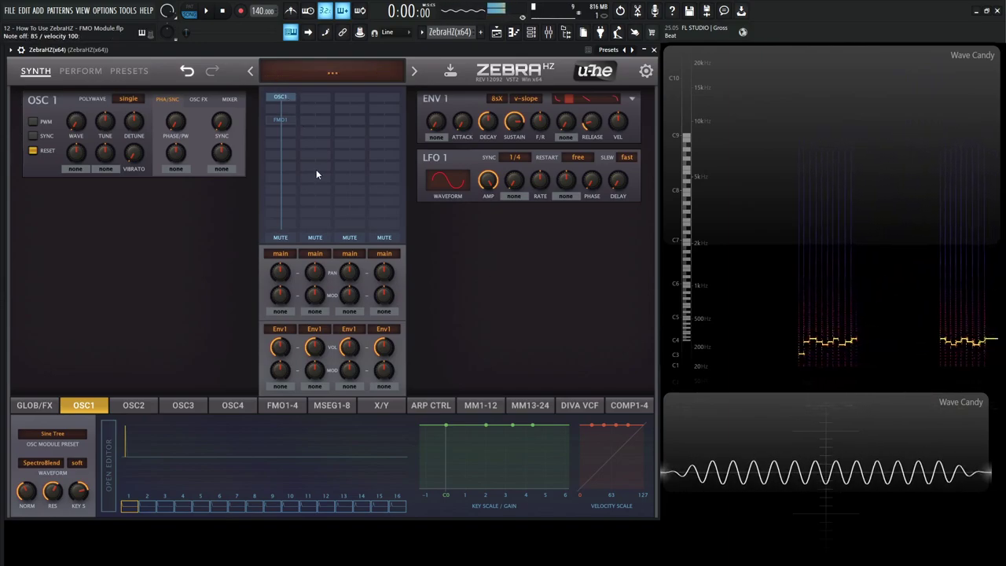
pyautogui.click(288, 119)
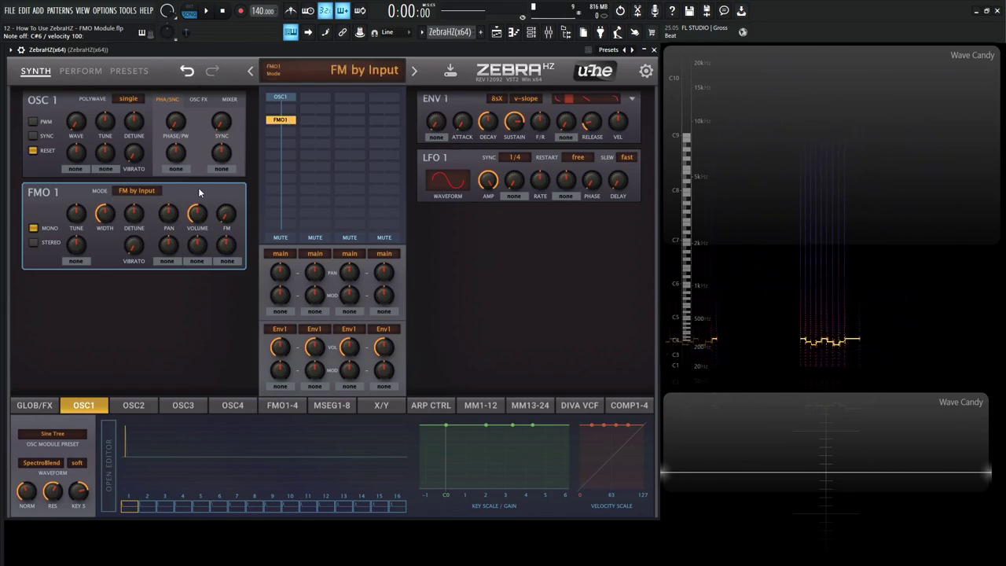
# - Raise FMO1's FM depth to about 22 while playing notes to hear the modulation
pyautogui.press('n')
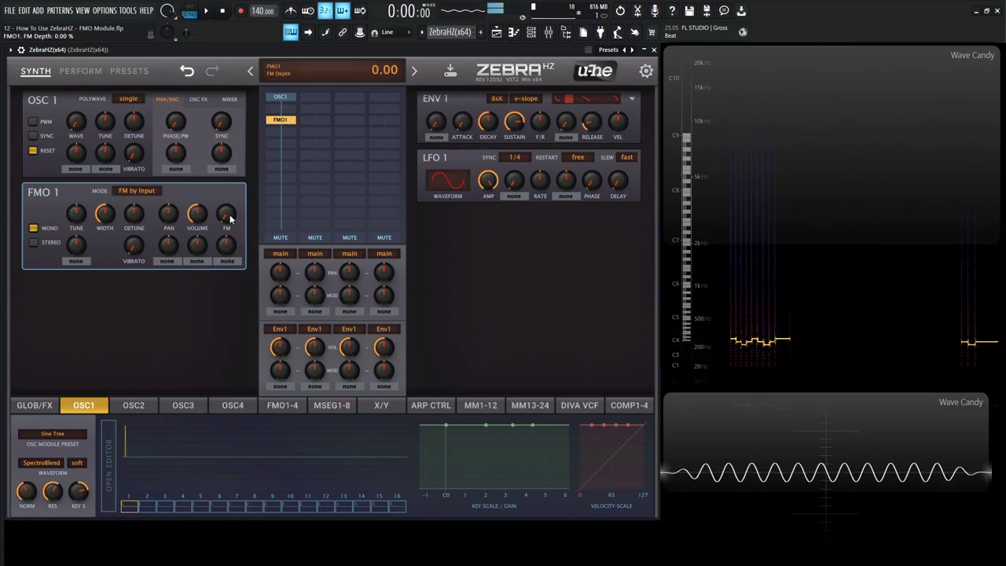
pyautogui.moveTo(230, 219)
pyautogui.mouseDown()
pyautogui.moveTo(237, 117)
pyautogui.moveTo(243, 176)
pyautogui.moveTo(248, 155)
pyautogui.moveTo(241, 142)
pyautogui.moveTo(227, 173)
pyautogui.moveTo(230, 213)
pyautogui.moveTo(233, 177)
pyautogui.moveTo(218, 226)
pyautogui.moveTo(227, 225)
pyautogui.mouseUp()
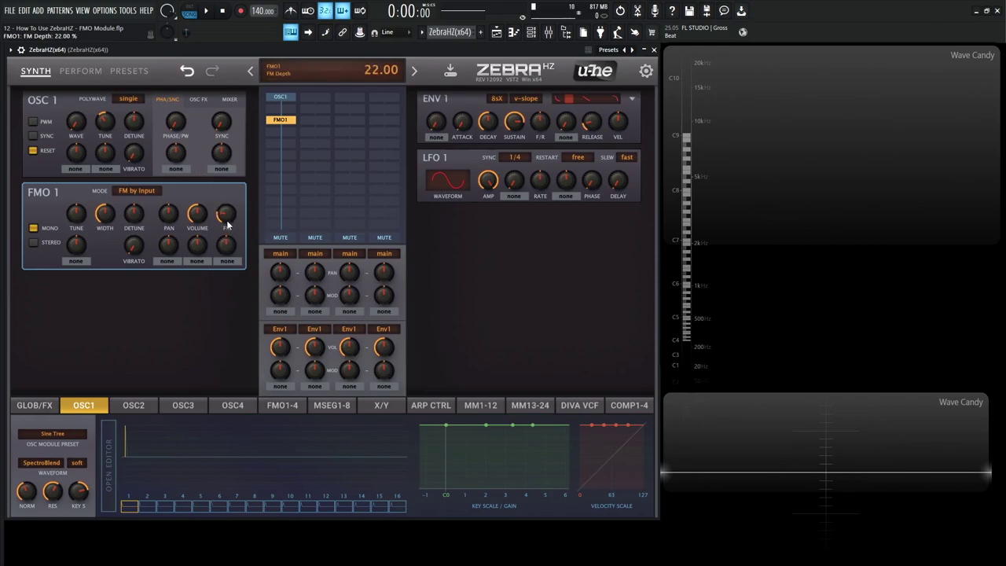
pyautogui.moveTo(228, 227)
pyautogui.mouseDown()
pyautogui.moveTo(227, 213)
pyautogui.moveTo(229, 223)
pyautogui.mouseUp()
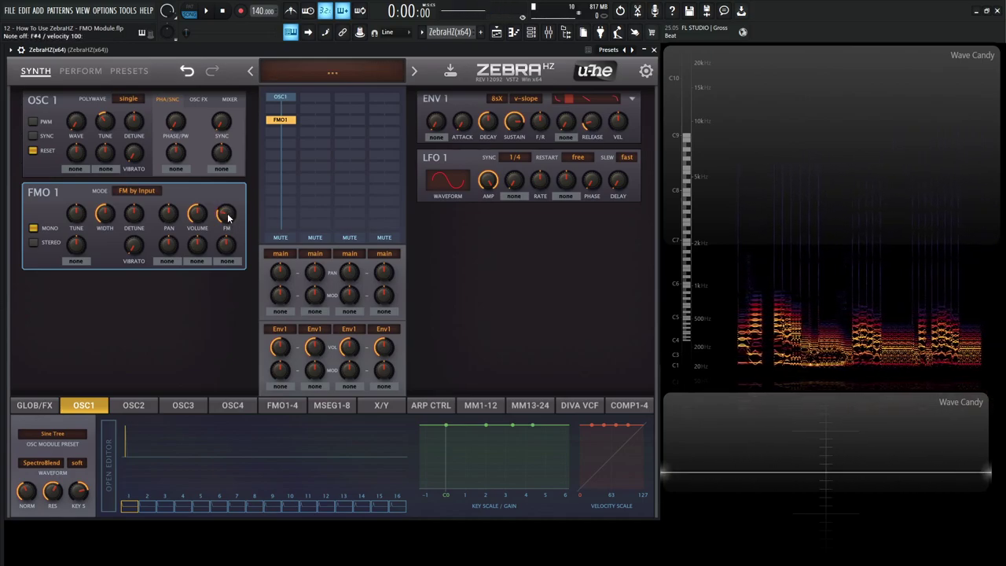
# - Draw a few extra, progressively lower harmonics next to the fundamental in oscillator 1's waveform editor, and close the editor
pyautogui.click(111, 458)
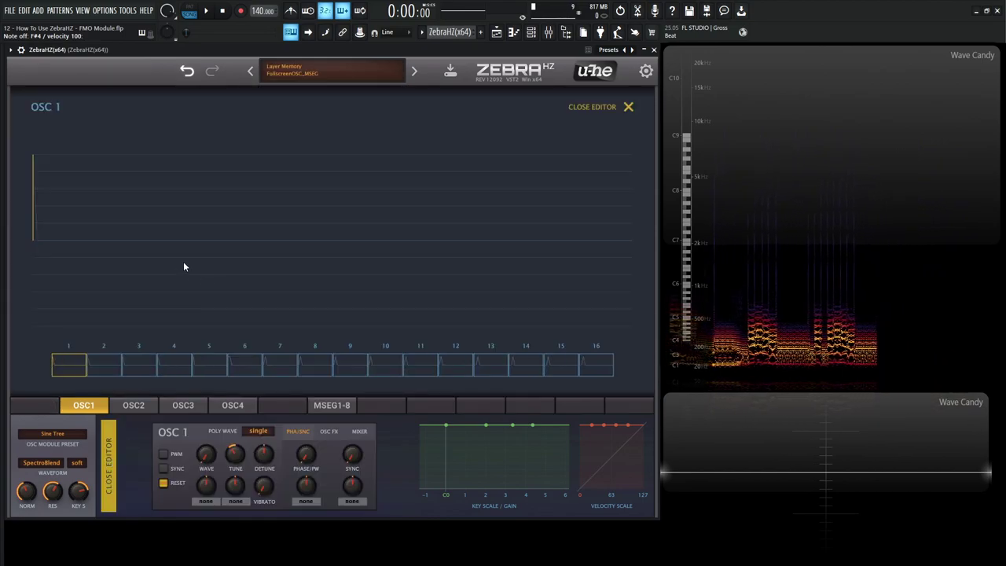
pyautogui.click(37, 163)
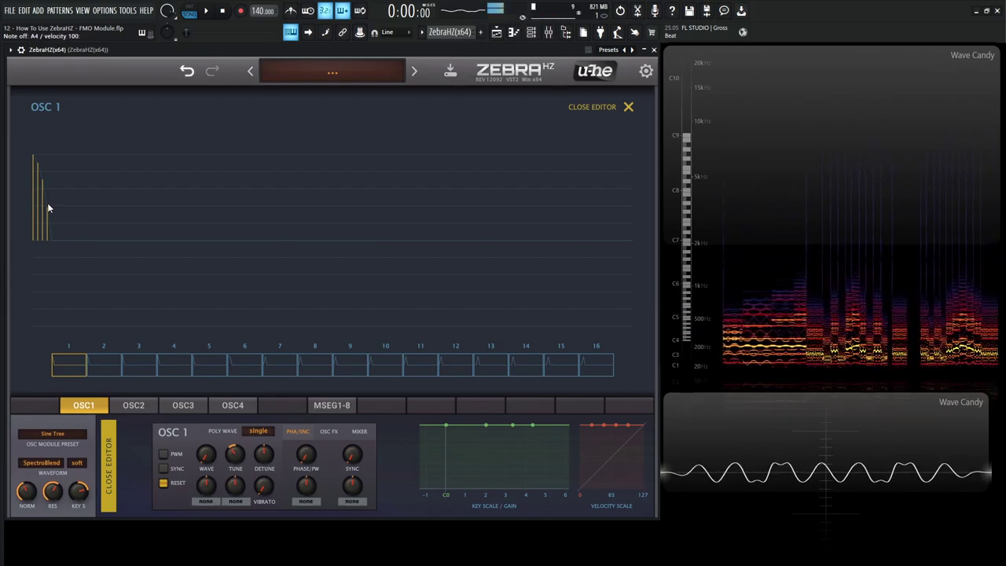
pyautogui.click(620, 112)
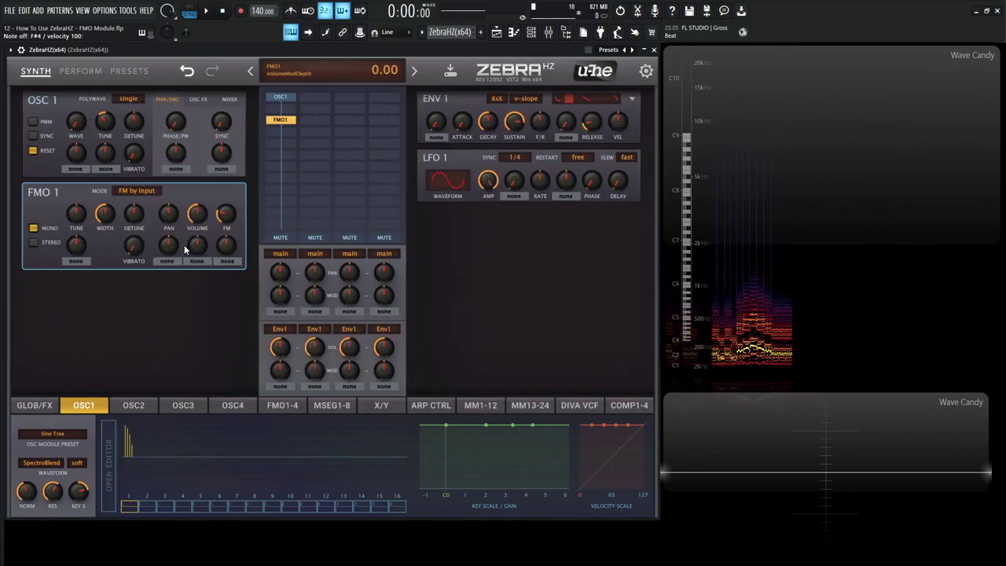
# - Try out FMO1's tune, stereo, detune and pan controls, panning to -100, and restore each to its default
pyautogui.moveTo(81, 218); pyautogui.dragTo(100, 196)
pyautogui.doubleClick(80, 211)
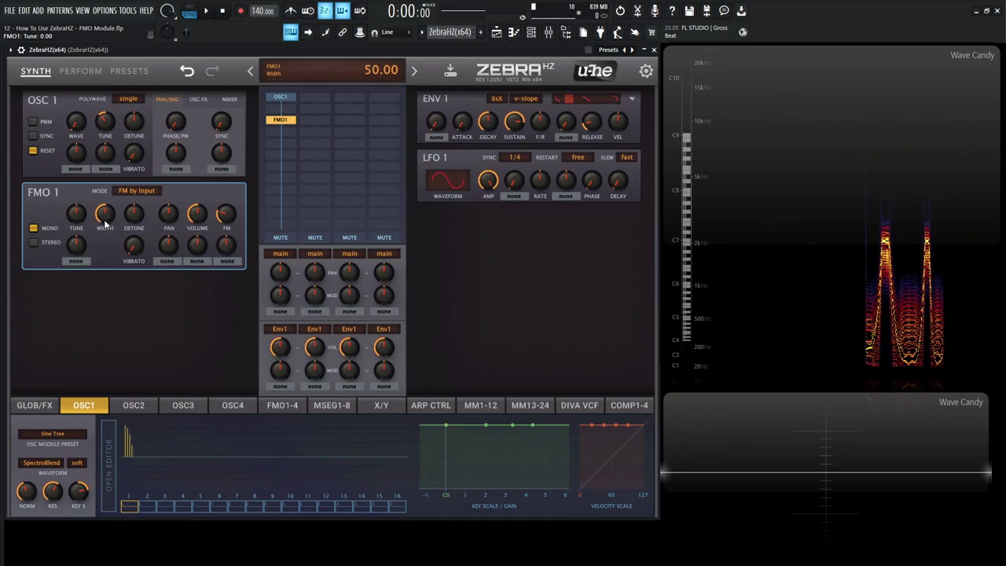
pyautogui.click(34, 243)
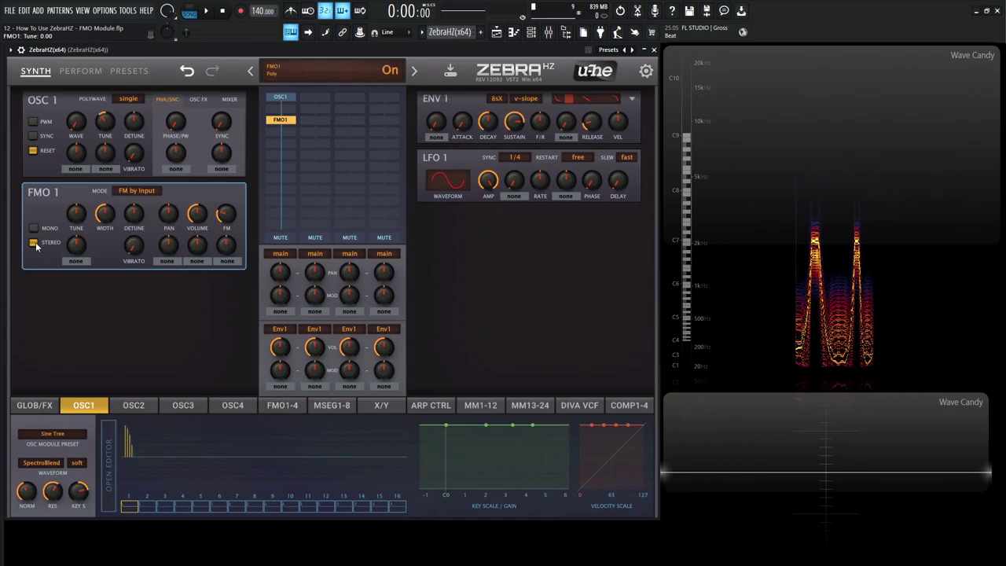
pyautogui.click(33, 228)
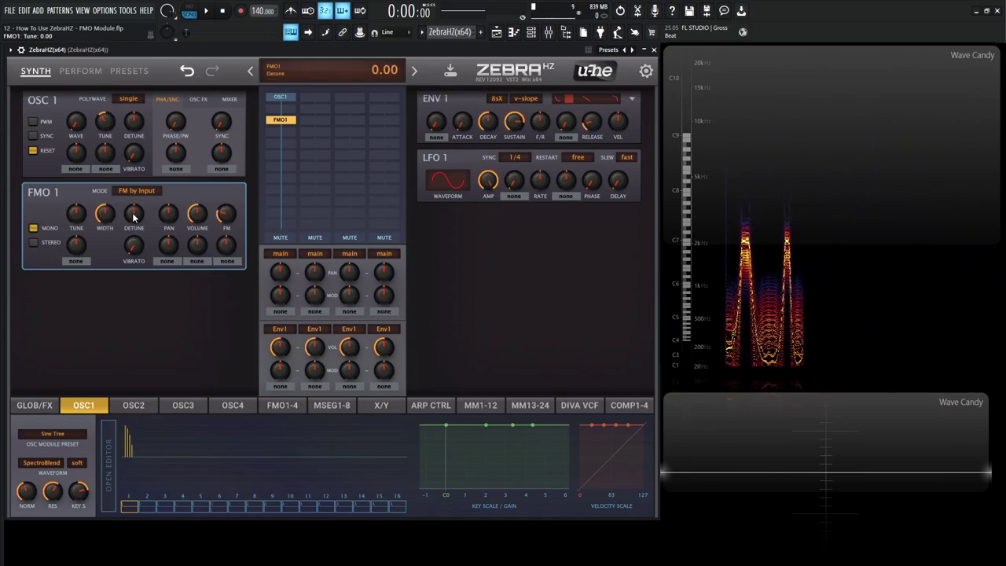
pyautogui.moveTo(134, 217)
pyautogui.mouseDown()
pyautogui.moveTo(137, 168)
pyautogui.moveTo(139, 249)
pyautogui.moveTo(142, 220)
pyautogui.mouseUp()
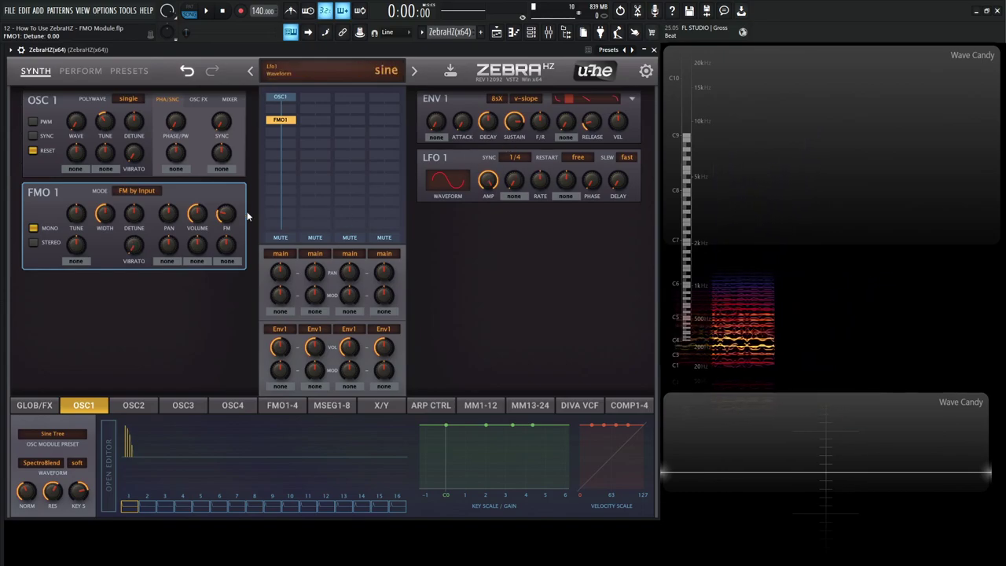
pyautogui.moveTo(168, 213); pyautogui.dragTo(169, 309)
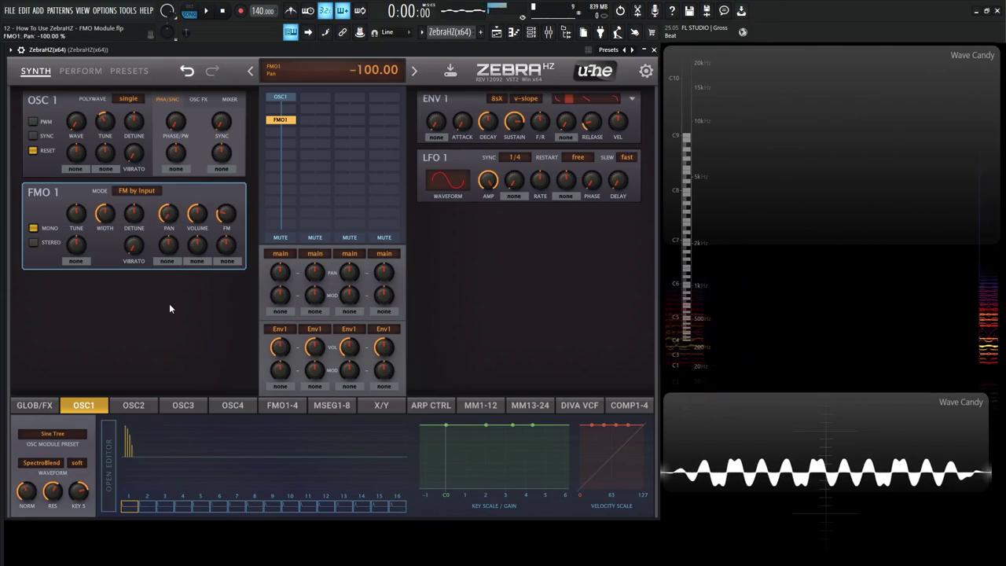
pyautogui.doubleClick(171, 218)
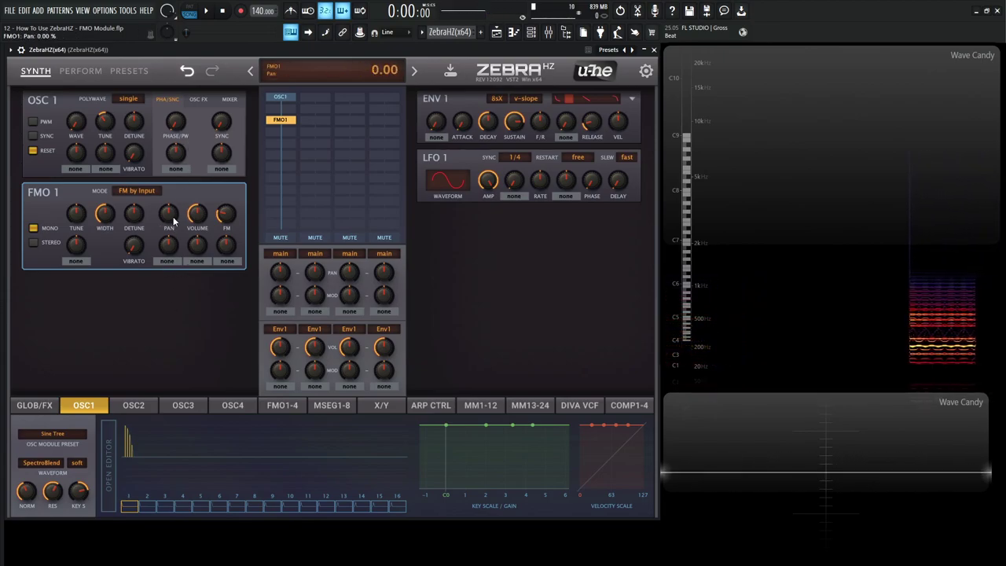
# - Lower FMO1's volume to 0, compare it with the bypassed module, and restore the volume to 100 without a modulation source
pyautogui.moveTo(198, 214); pyautogui.dragTo(197, 328)
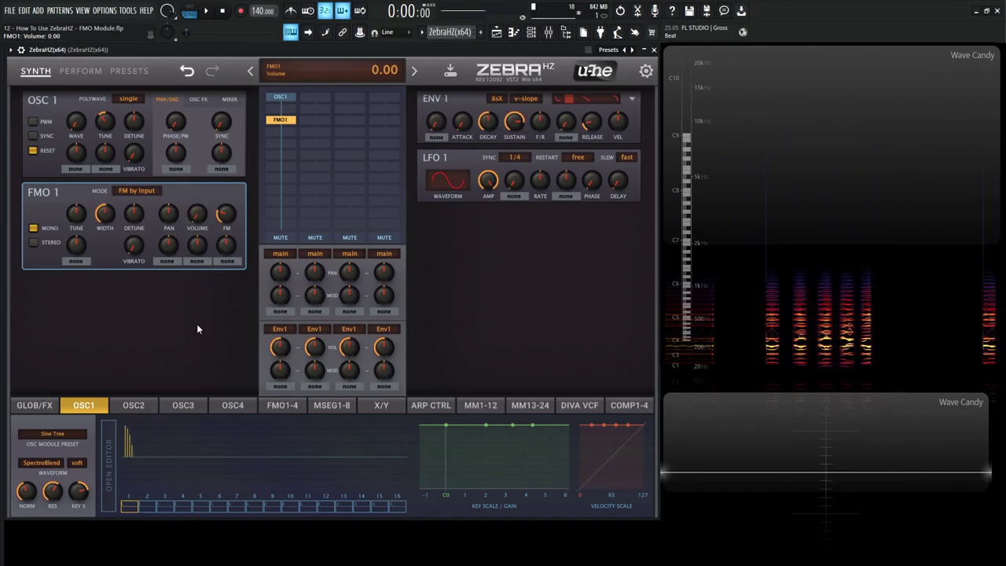
pyautogui.doubleClick(289, 122)
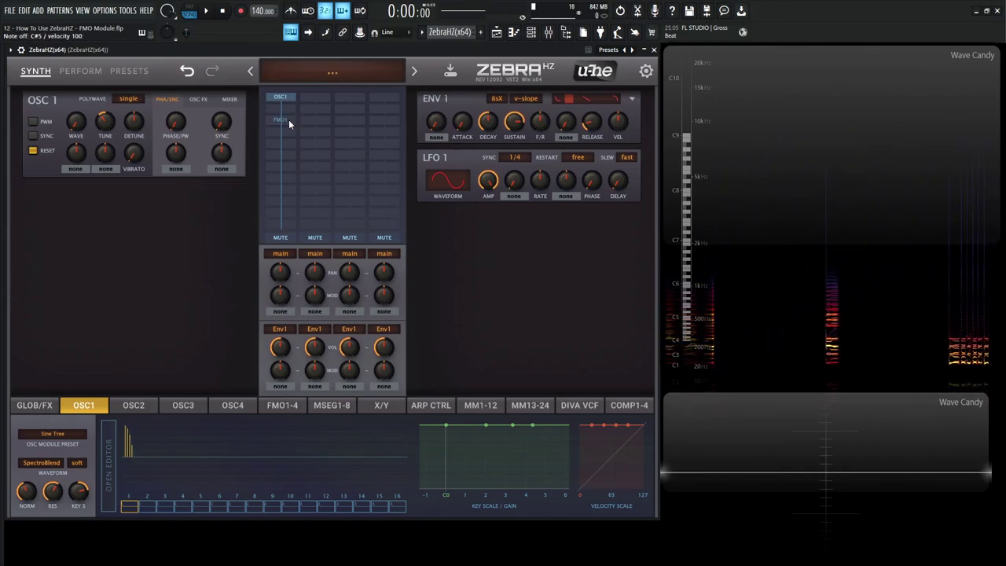
pyautogui.doubleClick(288, 119)
pyautogui.moveTo(199, 212); pyautogui.dragTo(205, 187)
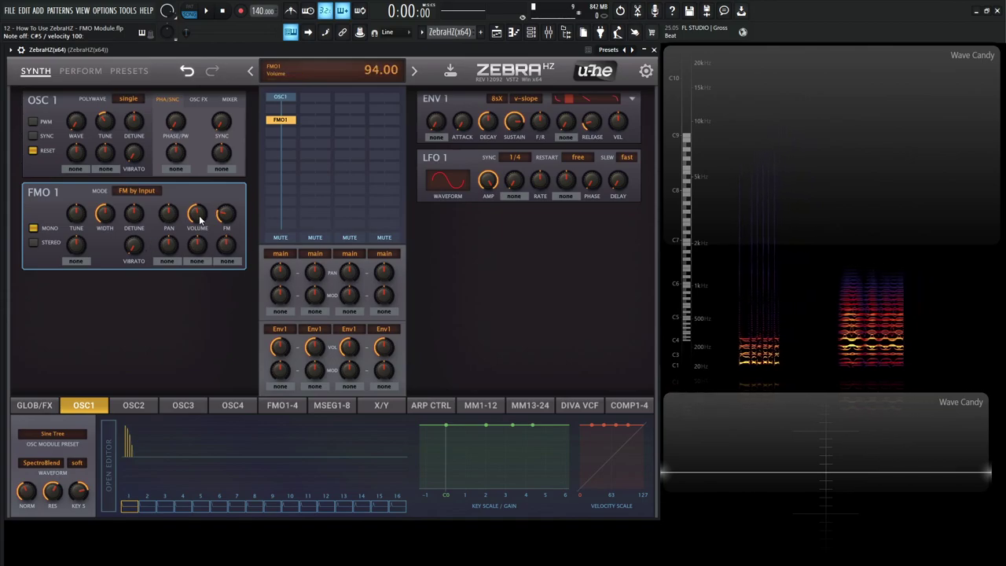
pyautogui.click(200, 262)
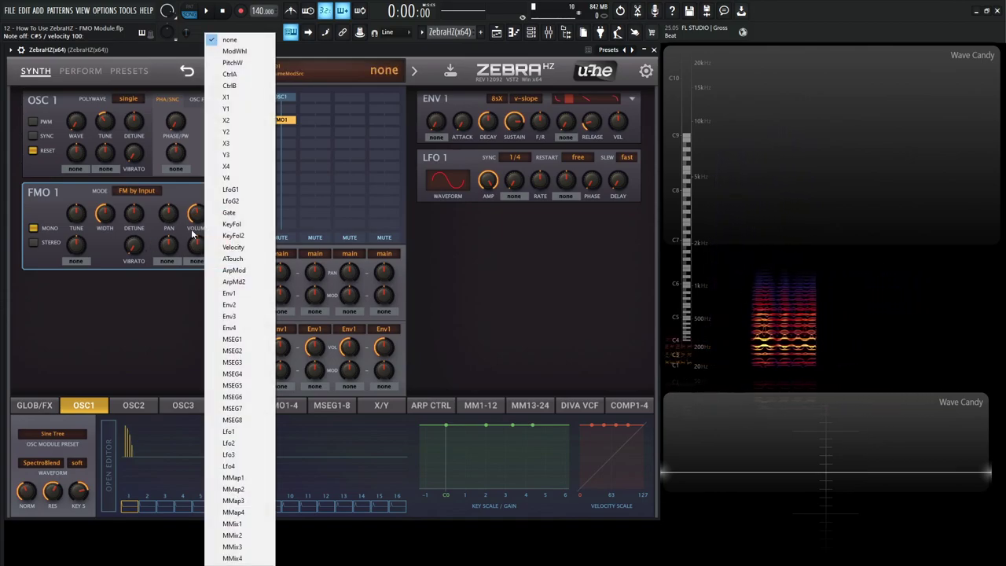
pyautogui.click(133, 339)
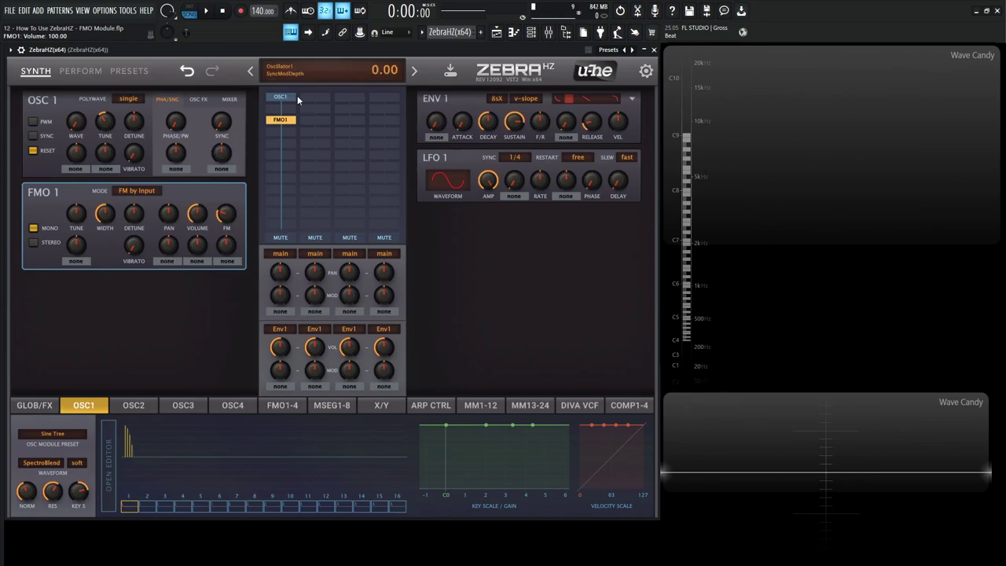
# - Play some notes and raise FMO1's FM depth to 43
pyautogui.press('s')
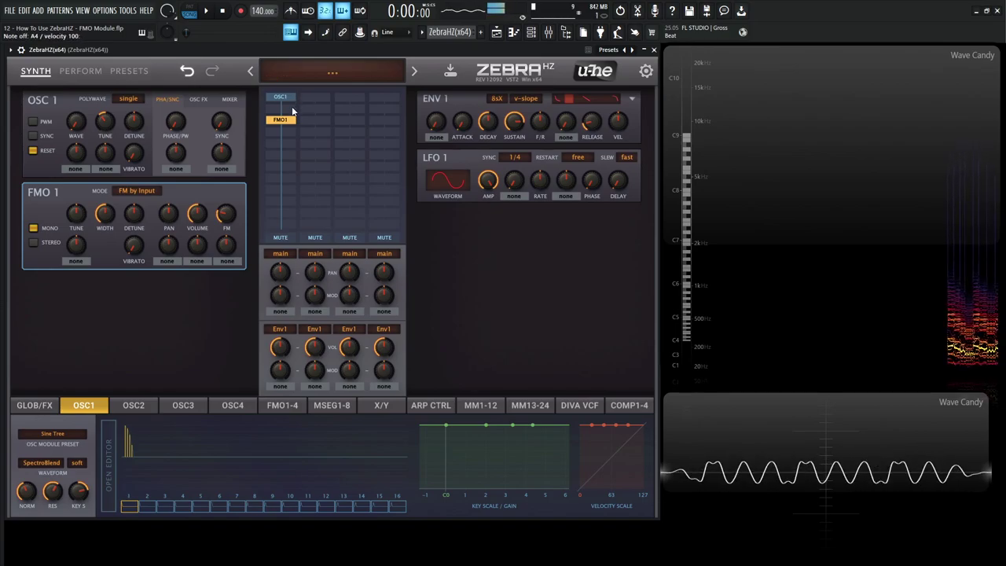
pyautogui.moveTo(226, 213)
pyautogui.mouseDown()
pyautogui.moveTo(229, 225)
pyautogui.moveTo(233, 165)
pyautogui.moveTo(238, 206)
pyautogui.mouseUp()
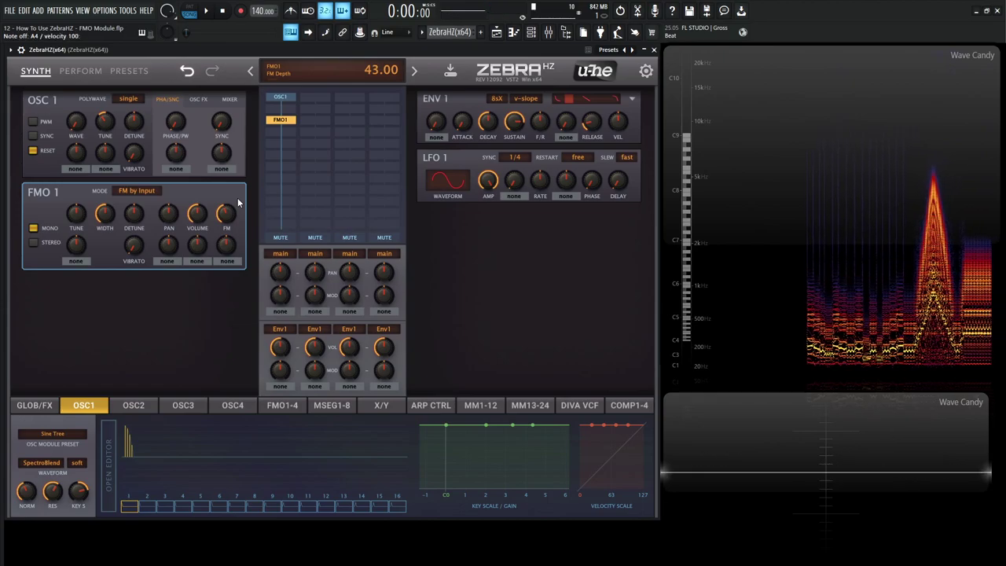
# - Switch FMO1 to the FM self (+) mode and bypass the OSC1 module feeding it
pyautogui.click(145, 190)
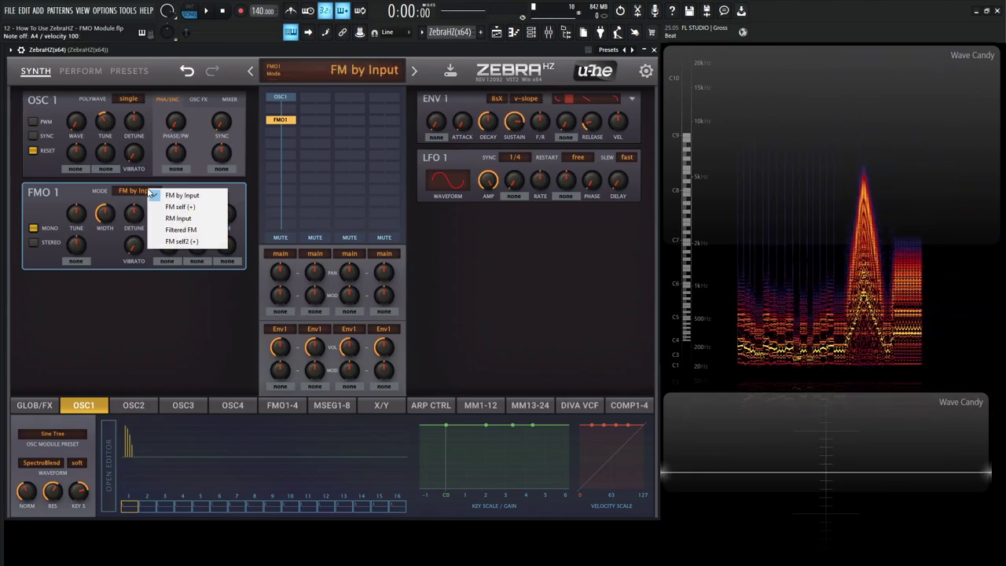
pyautogui.click(189, 208)
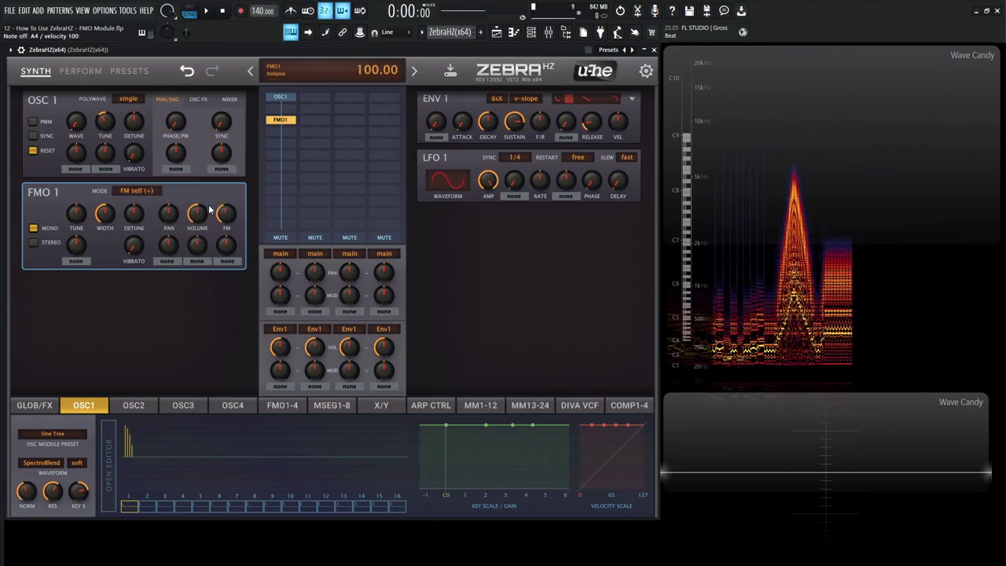
pyautogui.doubleClick(287, 97)
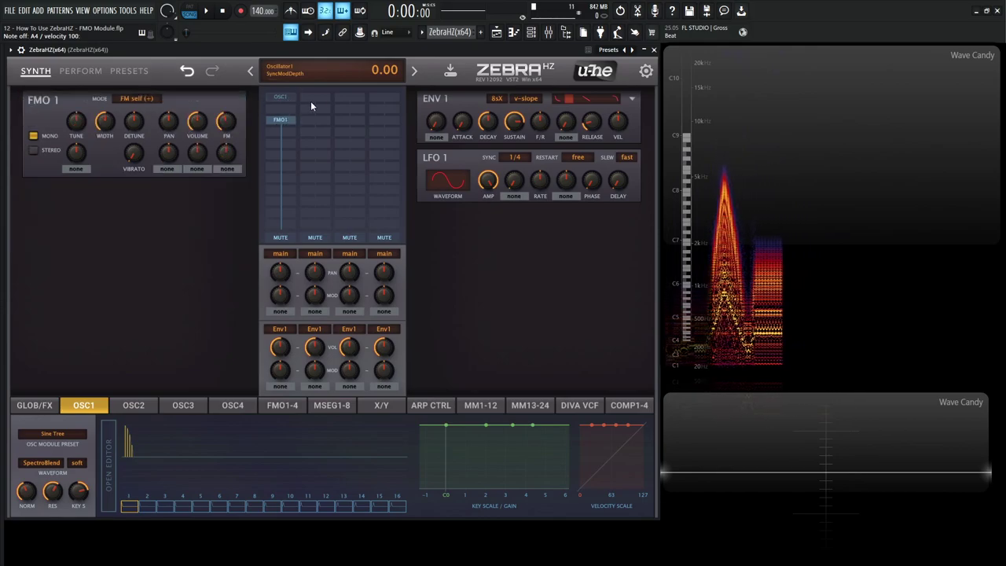
# - Play notes on the FMO1 module in FM self (+) mode while sweeping its FM depth up to 53.50
pyautogui.click(204, 107)
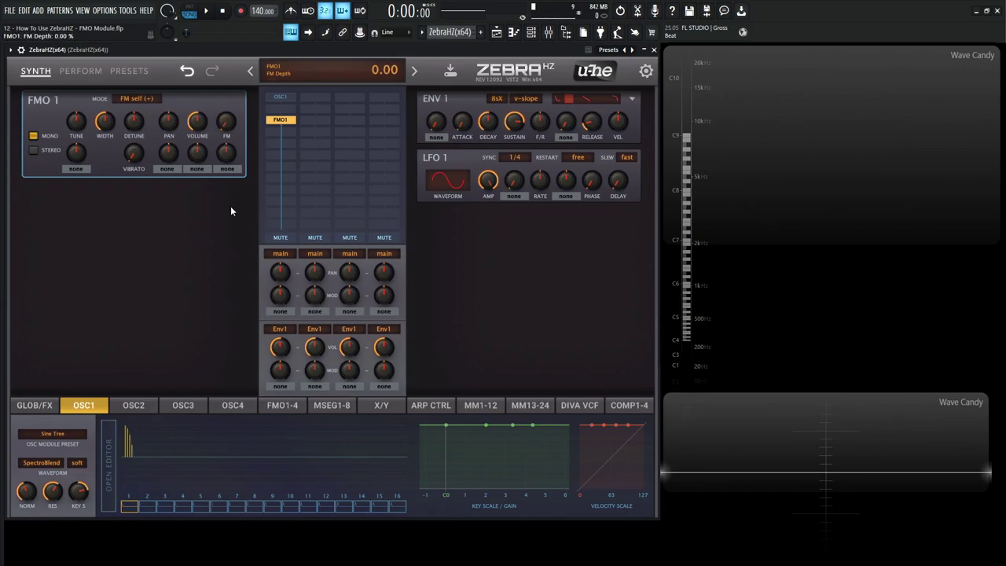
pyautogui.press('2')
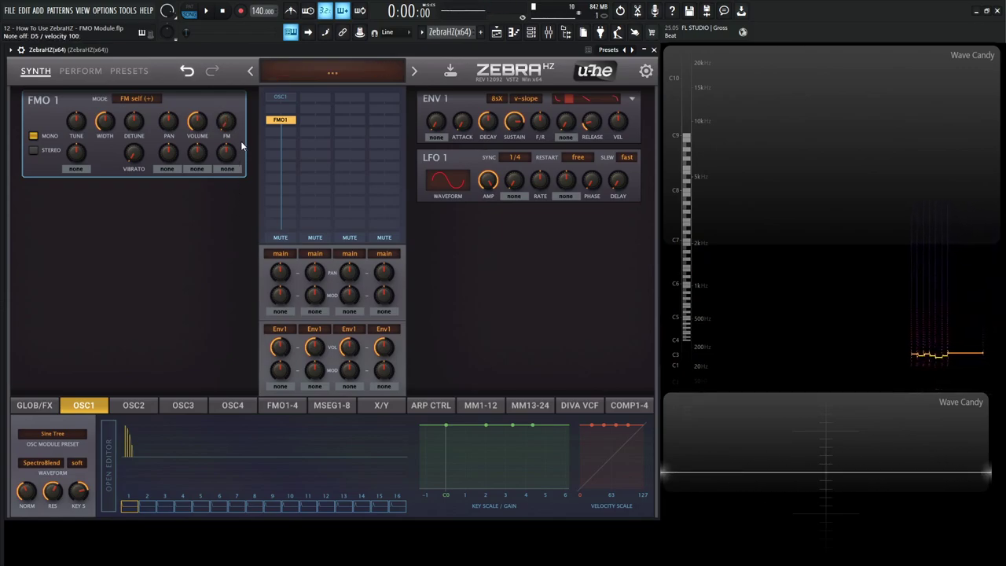
pyautogui.moveTo(227, 132)
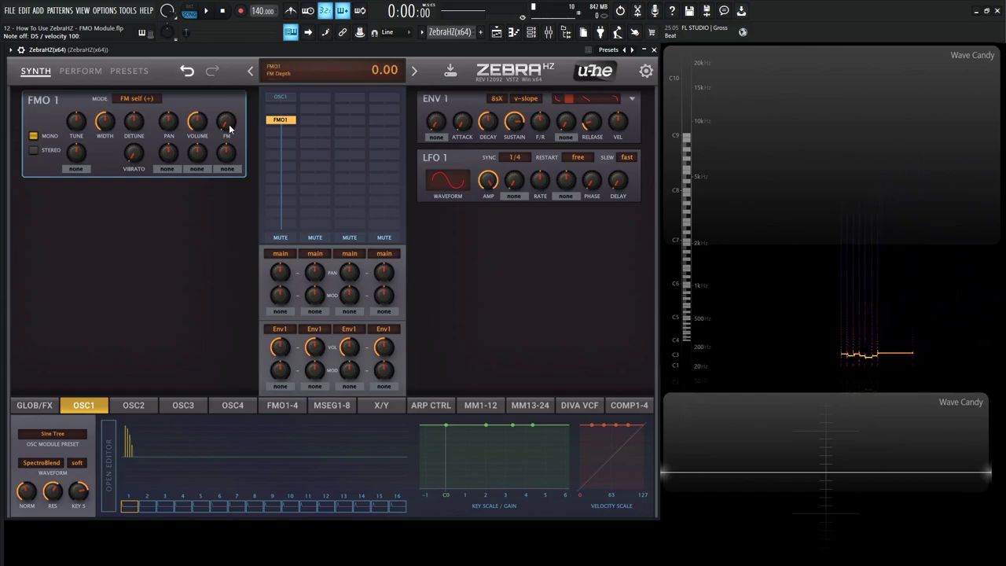
pyautogui.moveTo(228, 129); pyautogui.dragTo(231, 89)
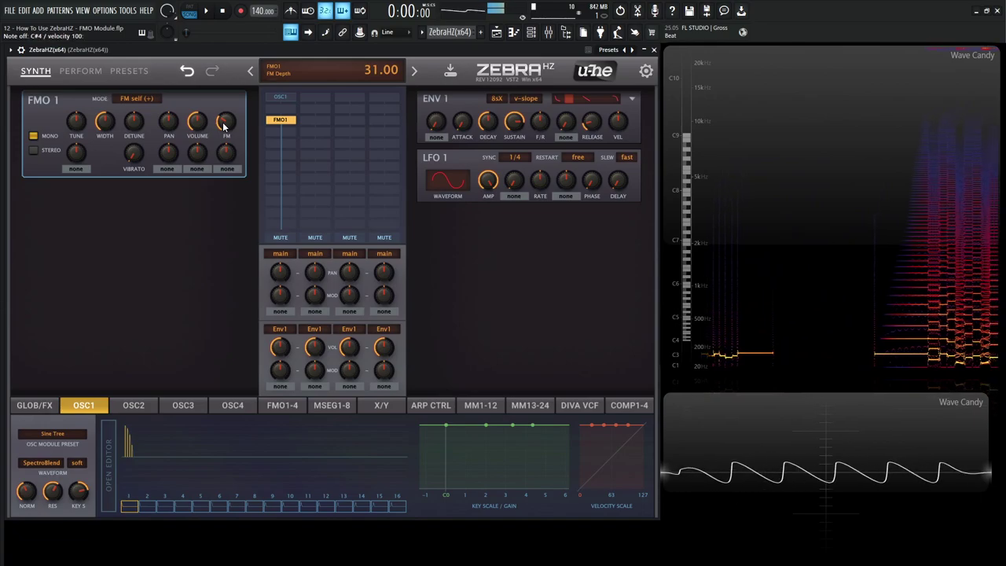
pyautogui.moveTo(224, 123); pyautogui.dragTo(226, 121)
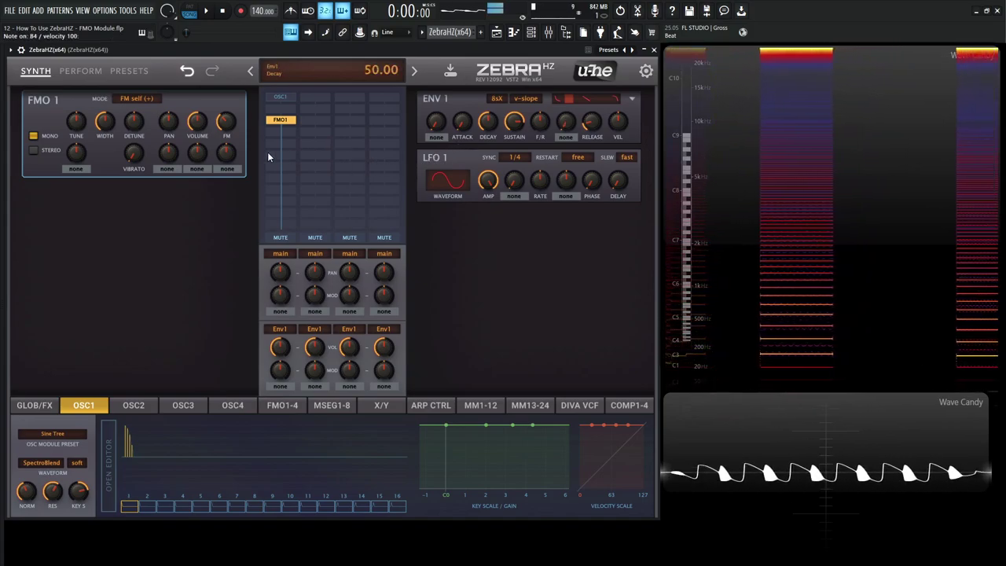
pyautogui.moveTo(226, 120)
pyautogui.mouseDown()
pyautogui.moveTo(227, 150)
pyautogui.moveTo(230, 107)
pyautogui.mouseUp()
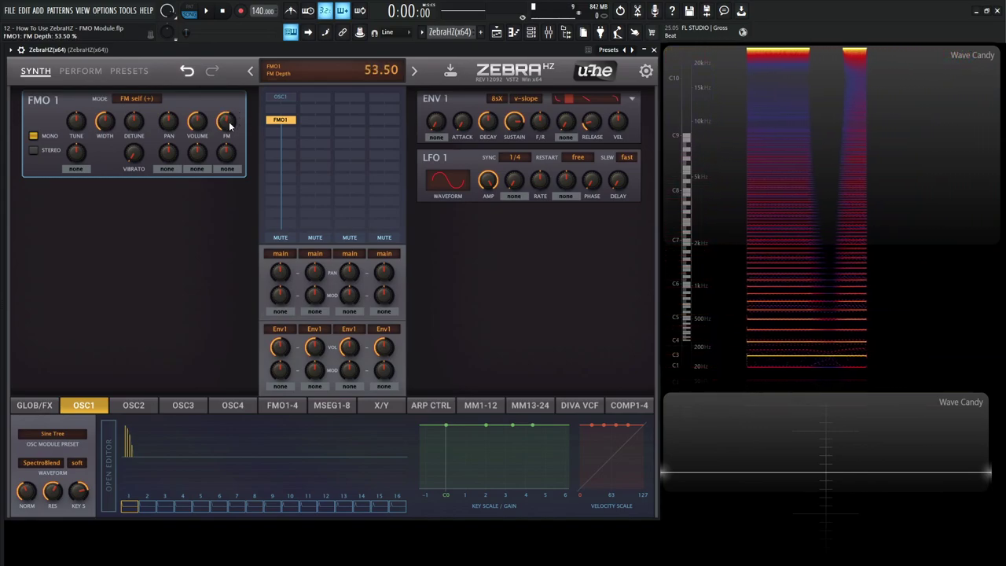
pyautogui.press('s')
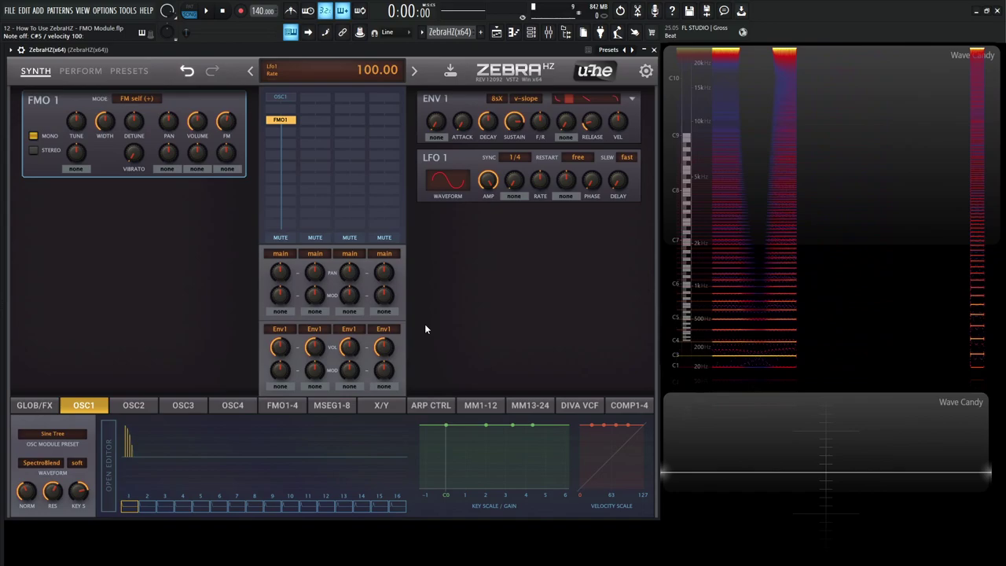
# - Lower the main output to 46, play notes, and bring FMO1's FM depth down to 29
pyautogui.click(34, 405)
pyautogui.moveTo(389, 490); pyautogui.dragTo(388, 510)
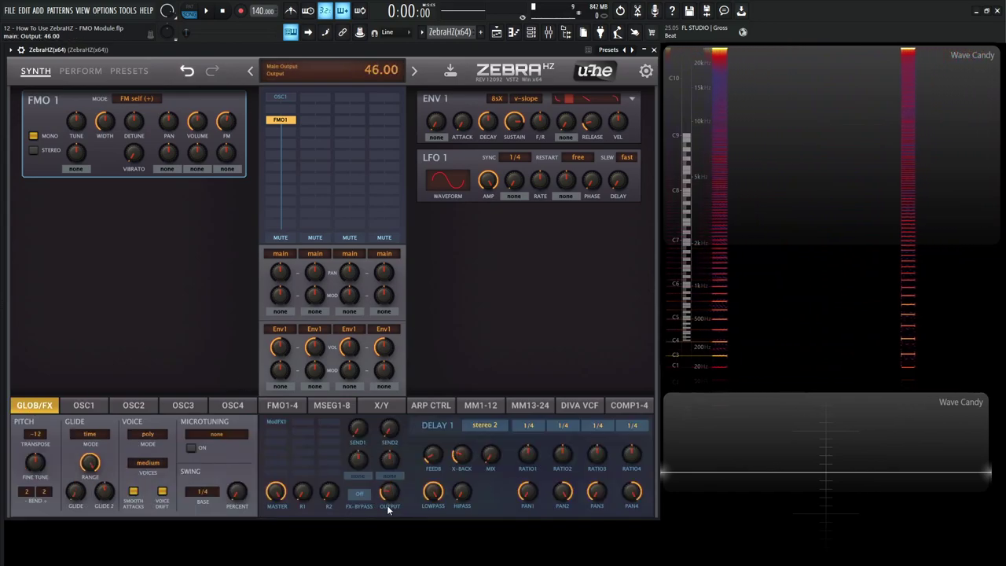
pyautogui.press('s')
pyautogui.press('s')
pyautogui.moveTo(230, 132)
pyautogui.mouseDown()
pyautogui.moveTo(231, 104)
pyautogui.moveTo(227, 164)
pyautogui.moveTo(228, 130)
pyautogui.mouseUp()
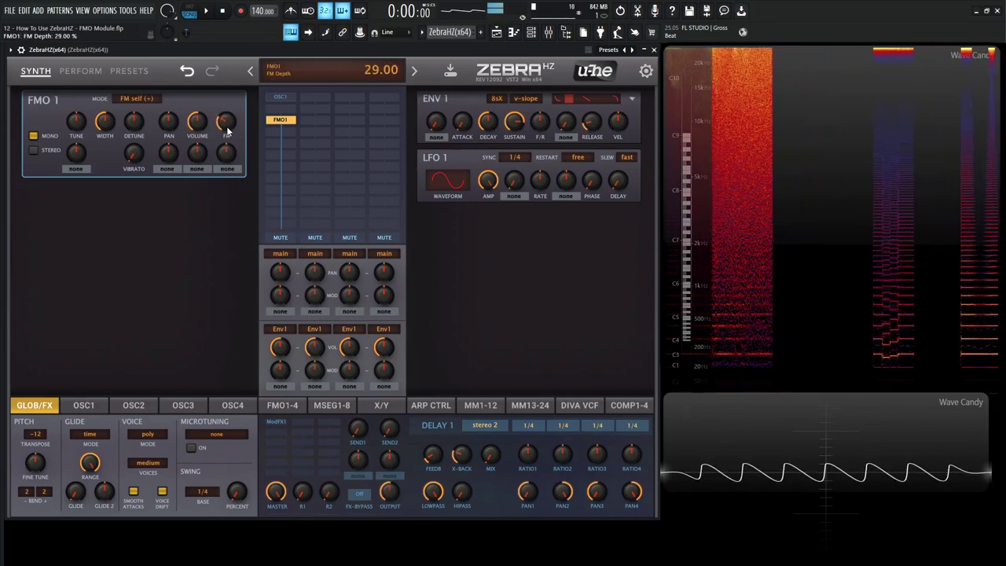
# - Switch FMO1 to RM Input mode and re-enable the OSC1 module feeding it
pyautogui.click(159, 105)
pyautogui.click(177, 128)
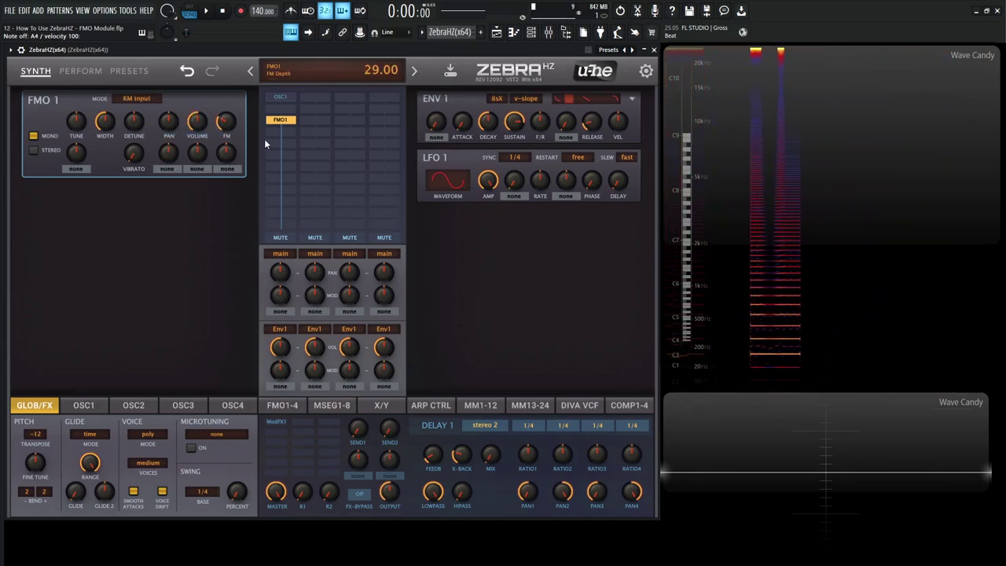
pyautogui.click(267, 97)
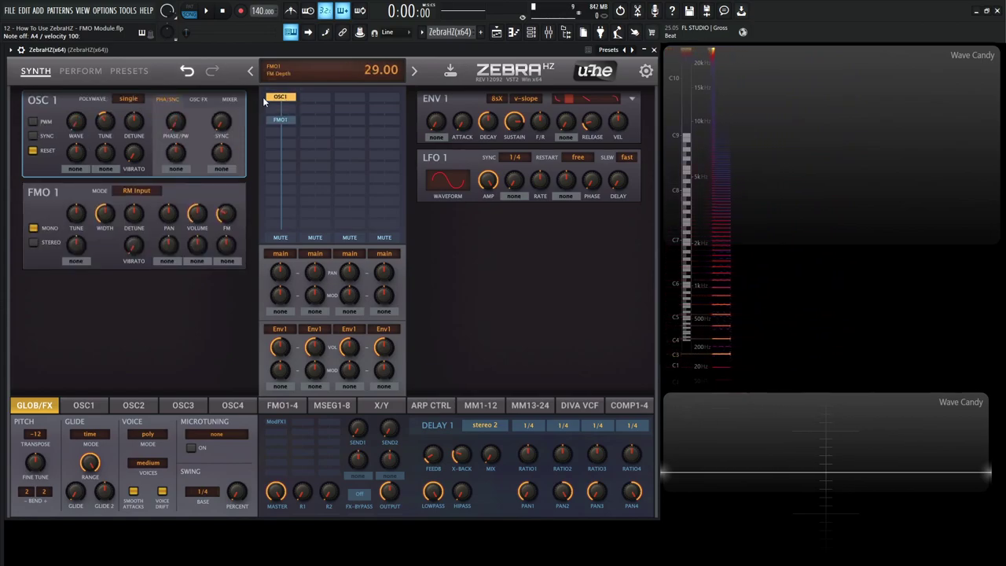
# - Play notes while sweeping FMO1's FM depth to maximum, down to 0 and back to maximum, with OSC1's tune at 7
pyautogui.moveTo(226, 212); pyautogui.dragTo(228, 187)
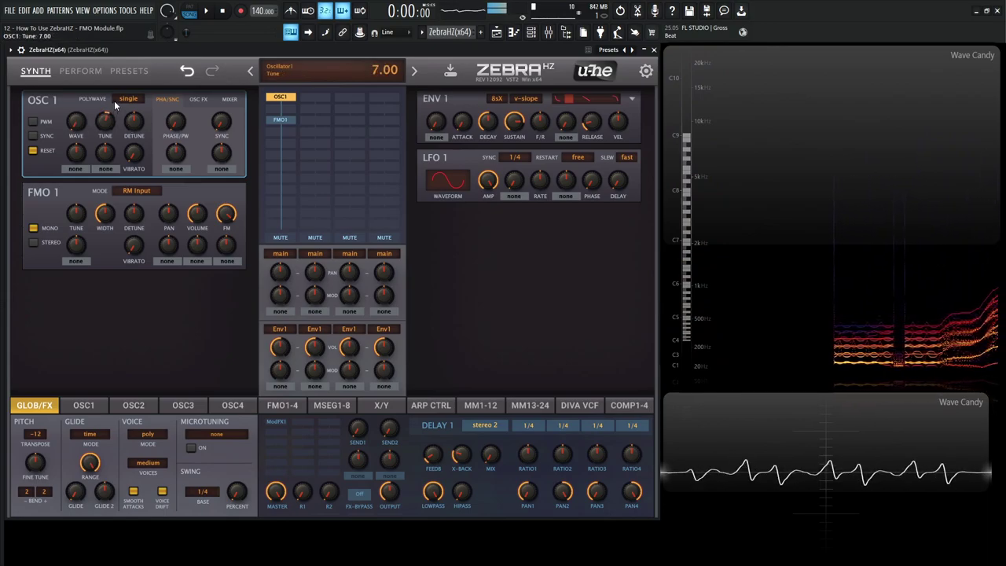
pyautogui.moveTo(230, 217); pyautogui.dragTo(208, 449)
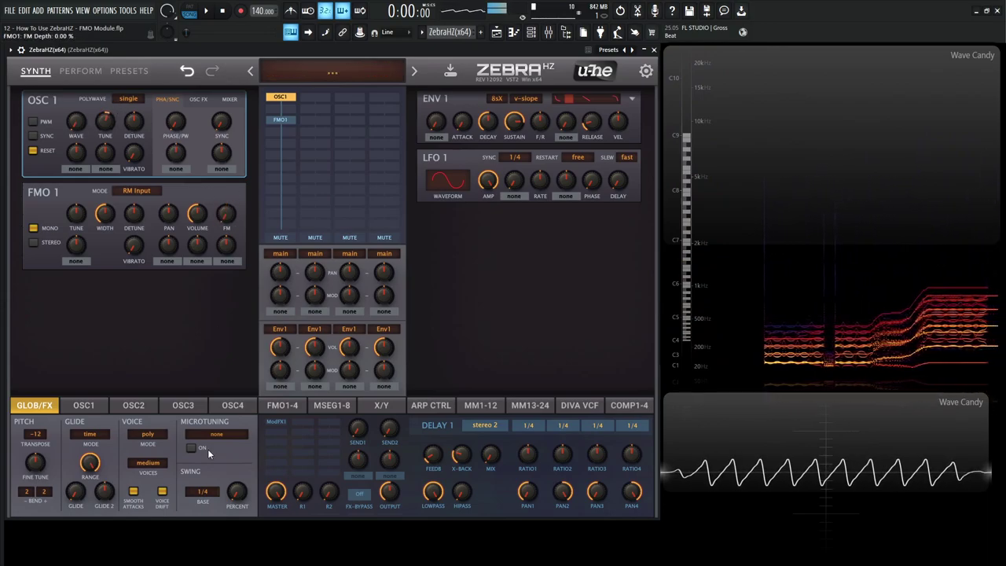
pyautogui.moveTo(212, 345); pyautogui.dragTo(224, 225)
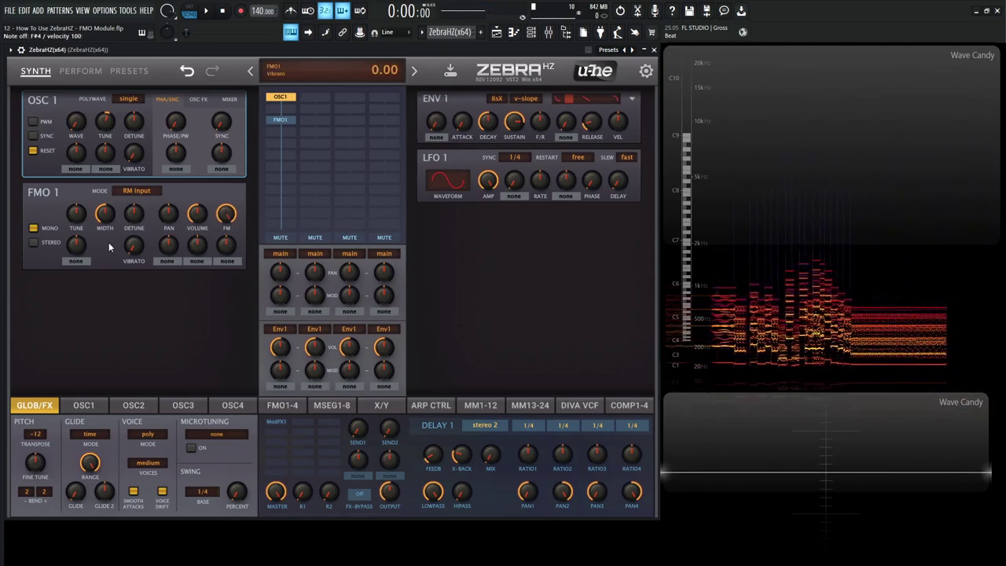
# - Switch FMO1 to Filtered FM mode, drop its FM depth to 0, and sweep it back up to 43 while playing
pyautogui.click(149, 191)
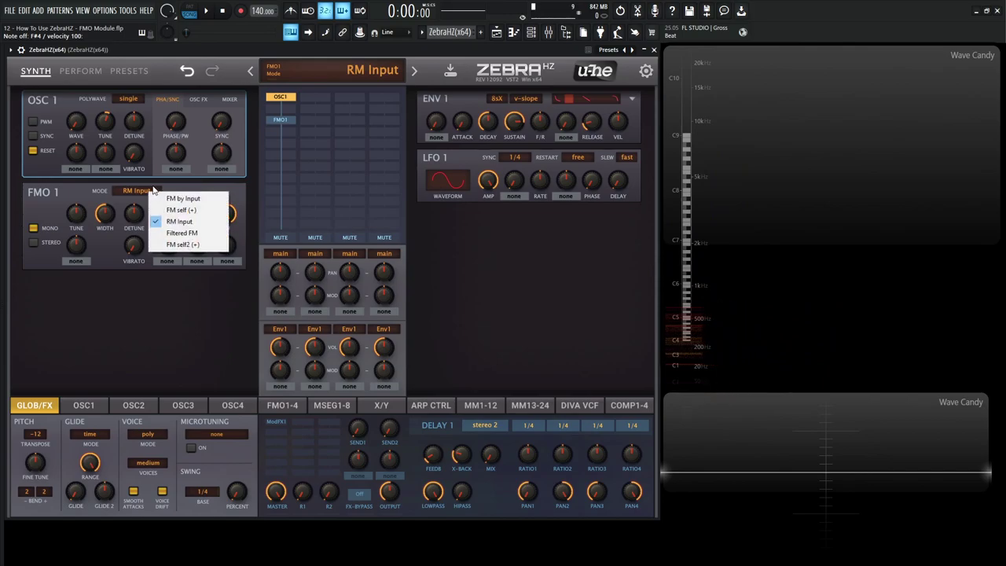
pyautogui.click(196, 233)
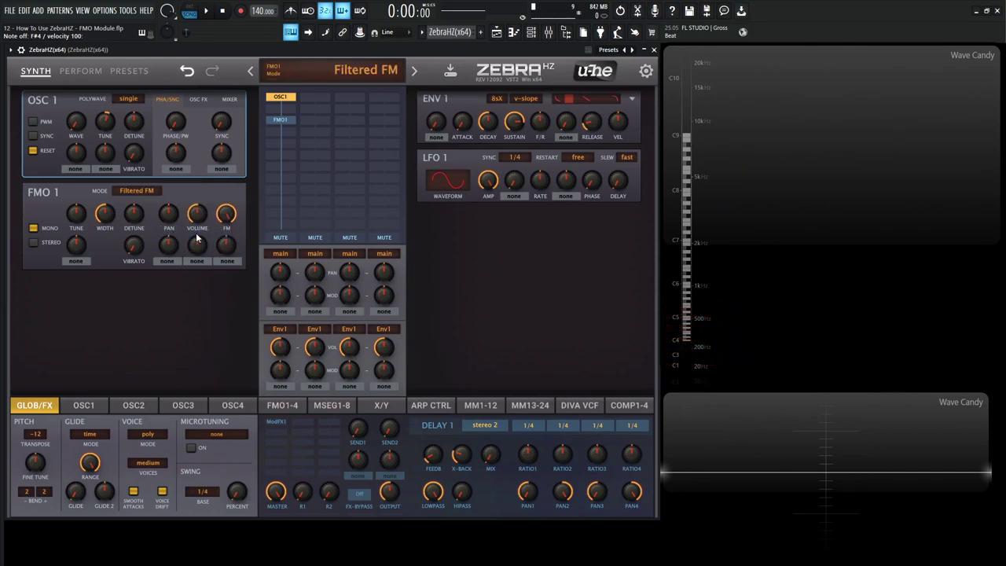
pyautogui.click(144, 193)
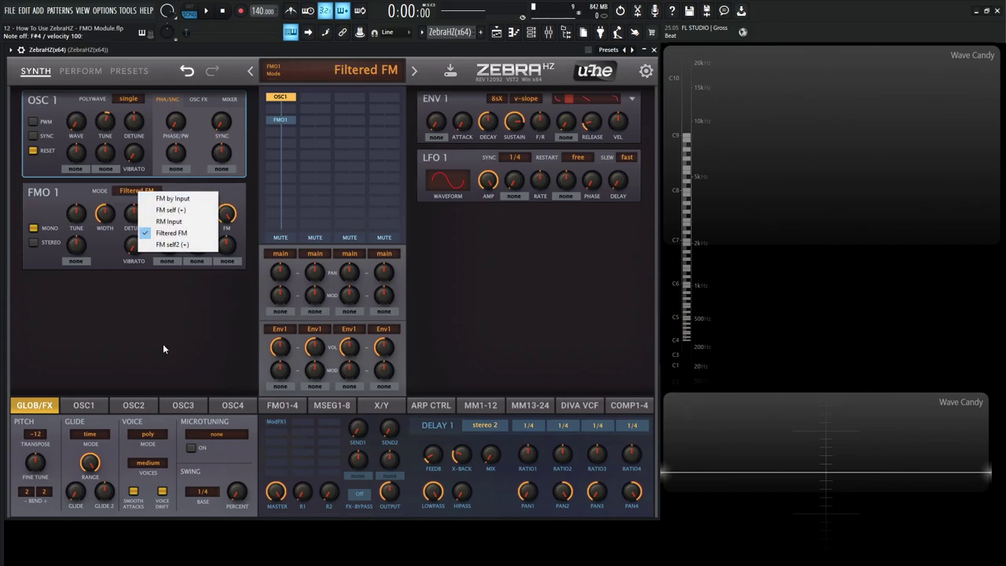
pyautogui.click(163, 341)
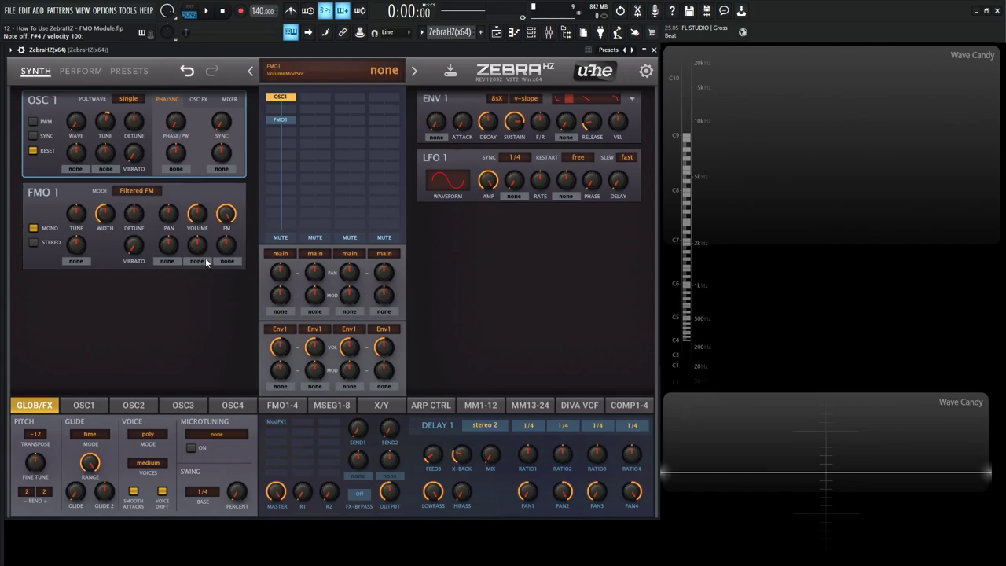
pyautogui.moveTo(229, 217); pyautogui.dragTo(244, 339)
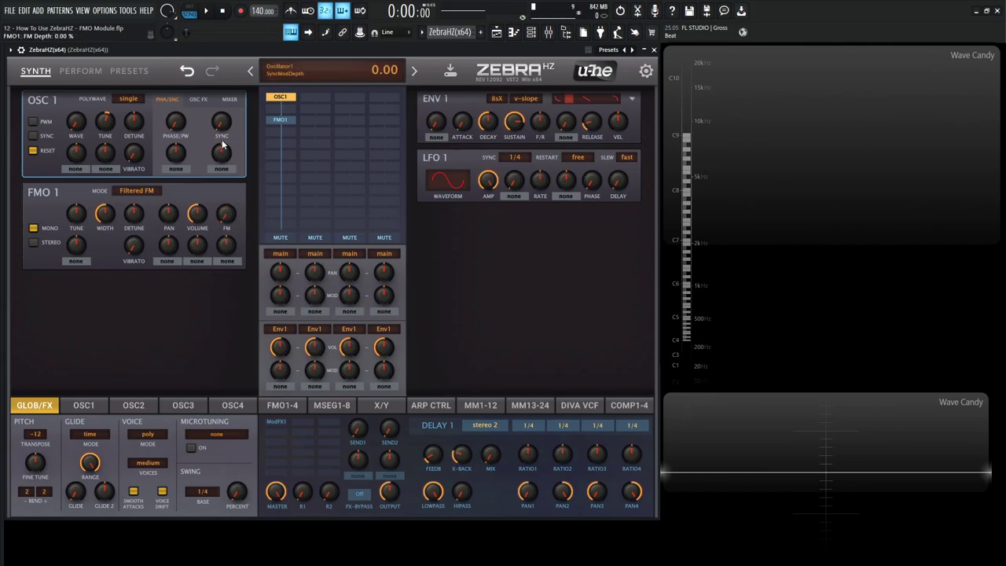
pyautogui.moveTo(221, 217)
pyautogui.mouseDown()
pyautogui.moveTo(242, 131)
pyautogui.moveTo(236, 254)
pyautogui.moveTo(234, 222)
pyautogui.mouseUp()
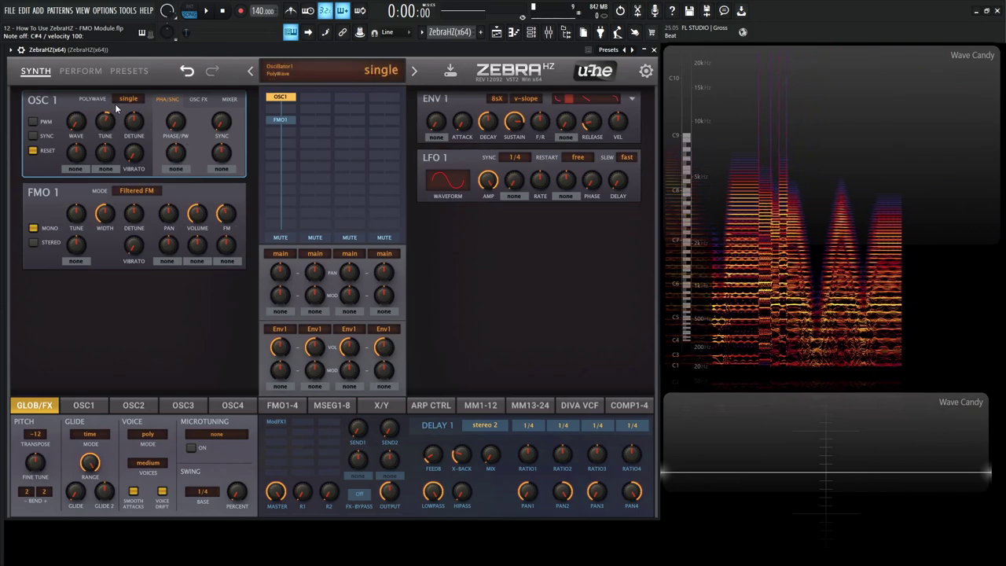
# - Set OSC1's polywave to quad with a poly width of 100, and make FMO1 stereo at full width
pyautogui.scroll(2, 129, 99)
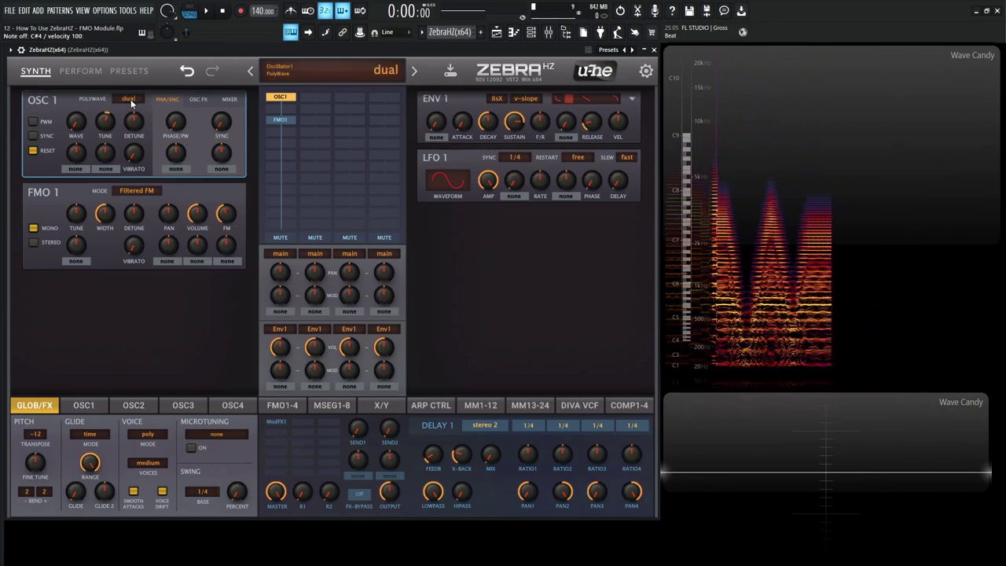
pyautogui.click(228, 99)
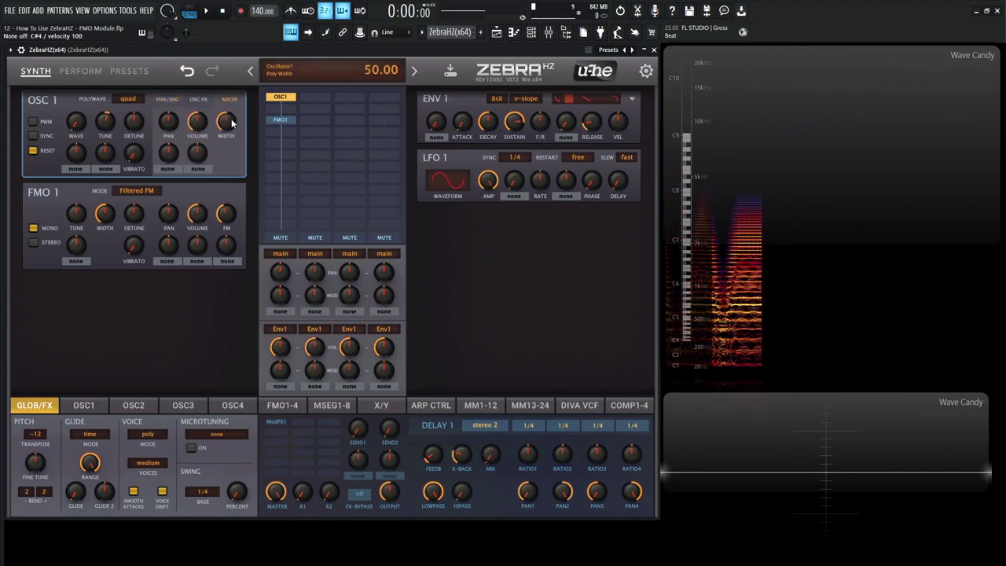
pyautogui.moveTo(226, 121); pyautogui.dragTo(226, 82)
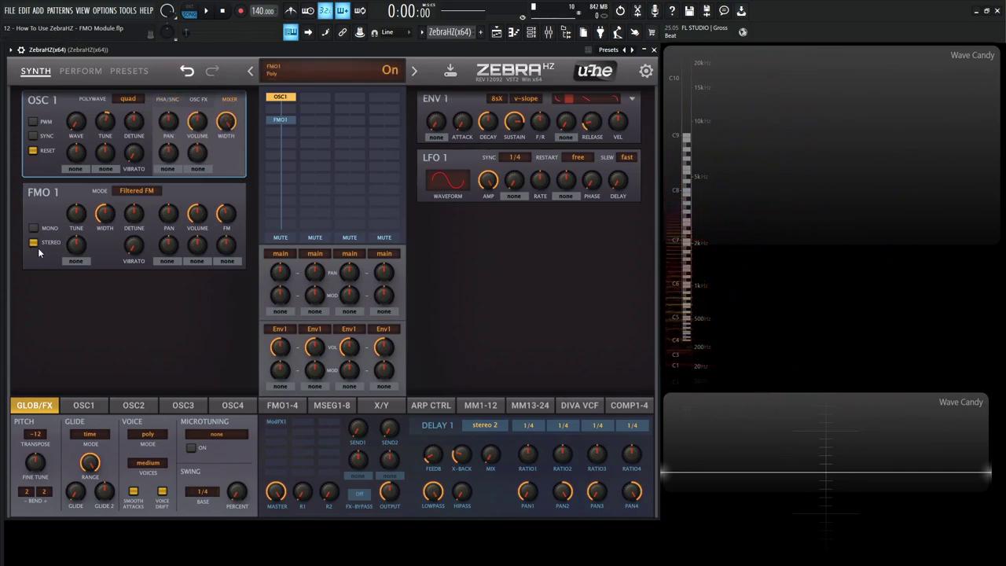
pyautogui.scroll(5, 103, 215)
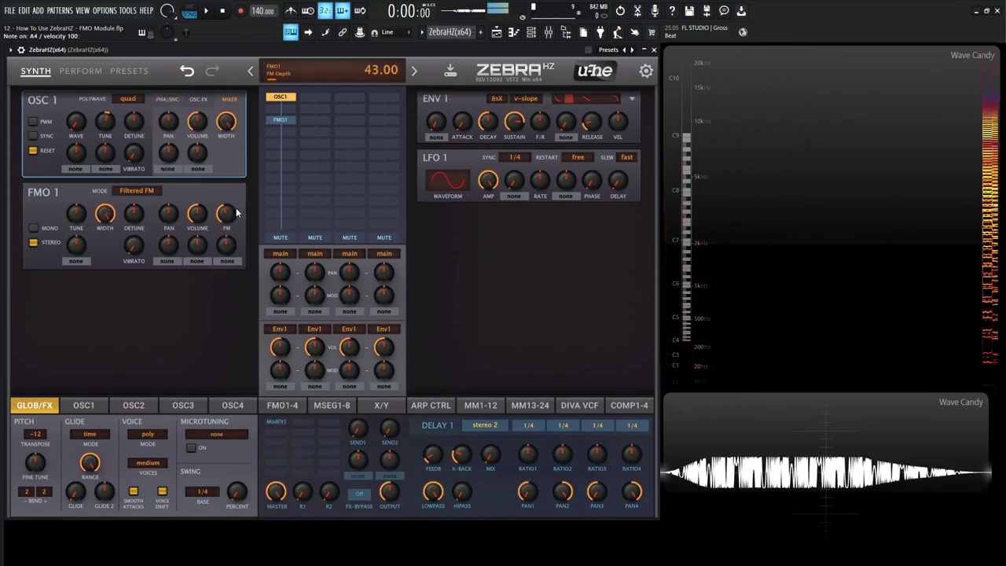
# - Sweep FMO1's FM depth down to 23.50, then try out its tune control and reset the tune to default
pyautogui.moveTo(220, 222); pyautogui.dragTo(229, 243)
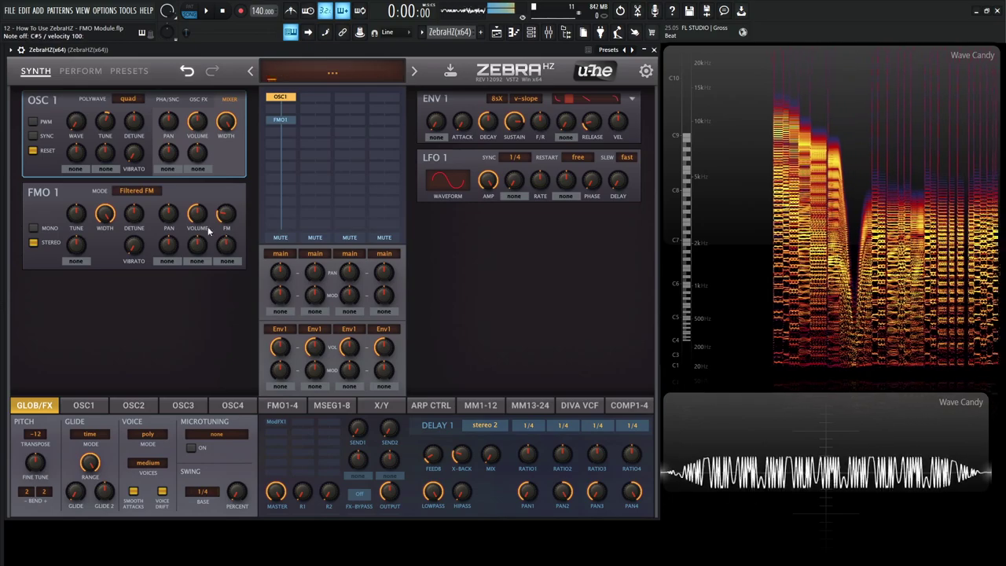
pyautogui.moveTo(76, 213); pyautogui.dragTo(85, 275)
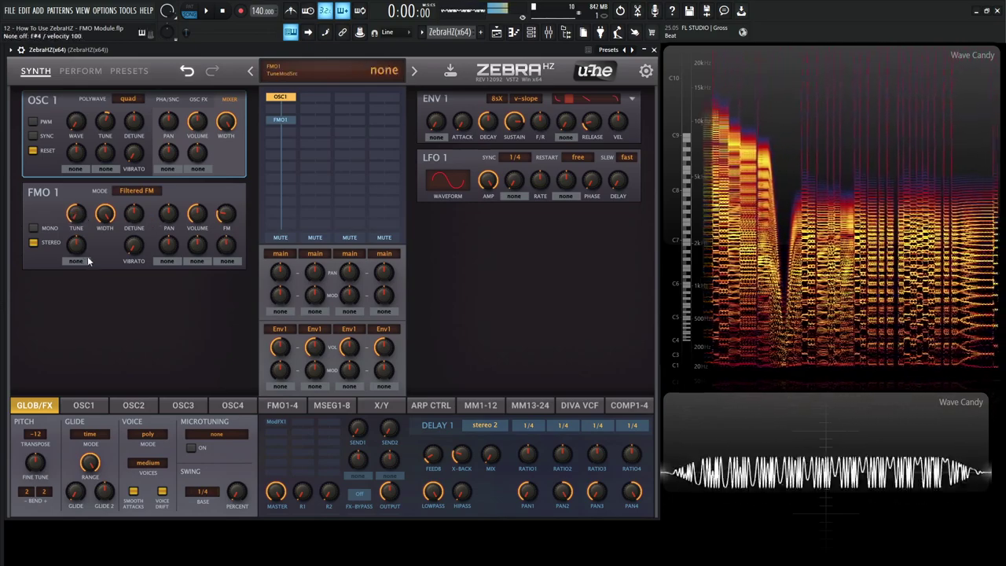
pyautogui.doubleClick(77, 218)
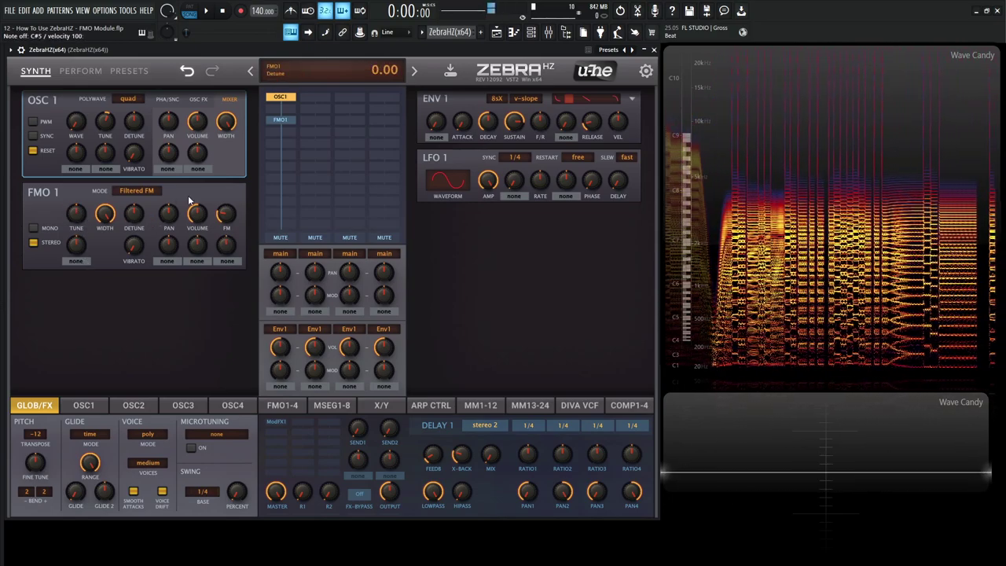
# - Switch FMO1 to FM self2 (+) mode and compare it with the other available modes
pyautogui.click(145, 193)
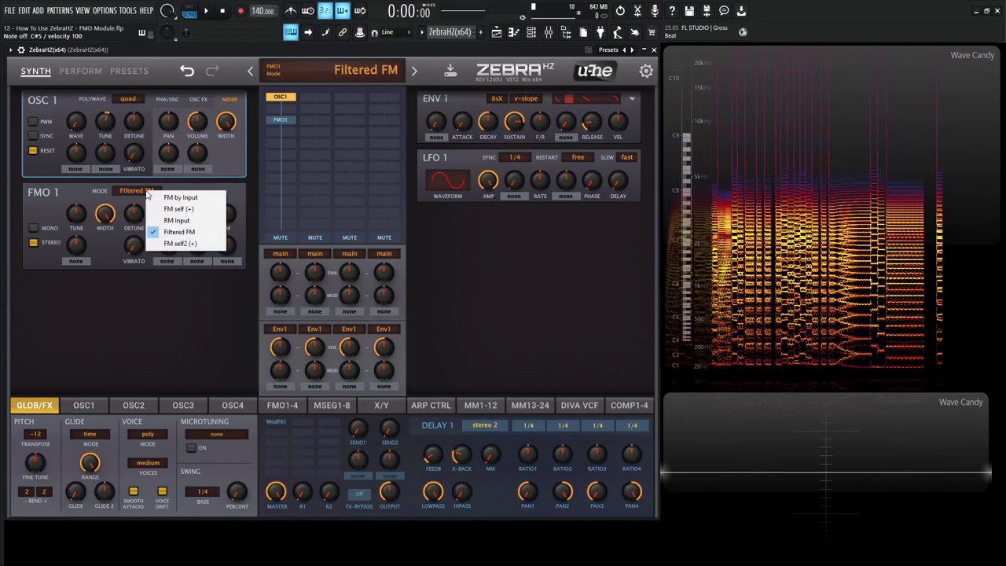
pyautogui.click(191, 244)
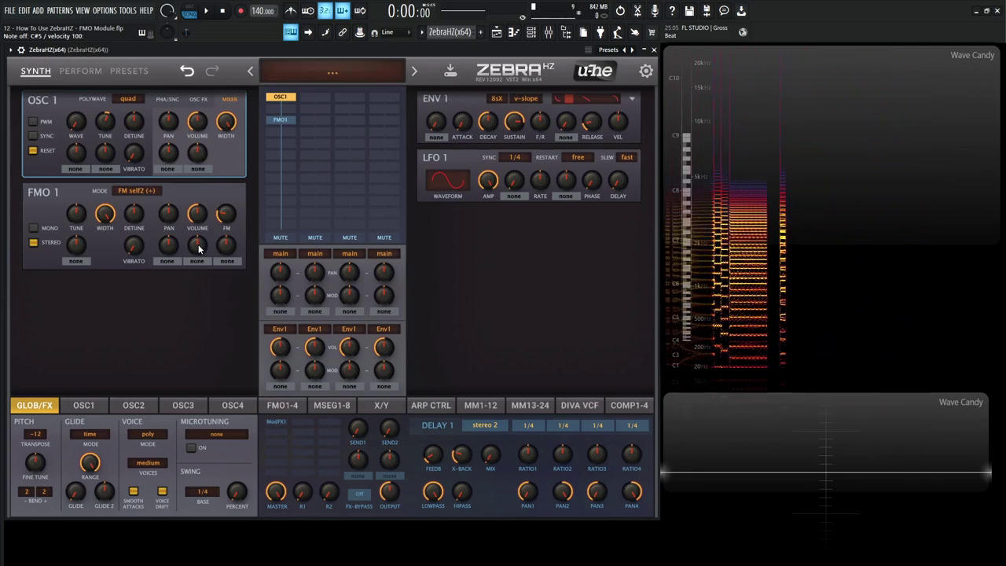
pyautogui.click(141, 194)
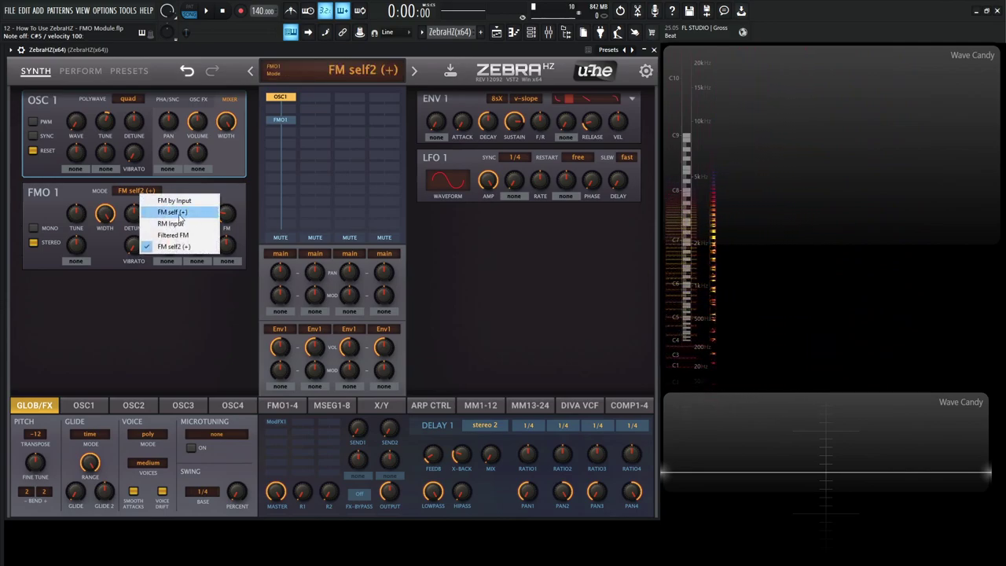
pyautogui.click(160, 312)
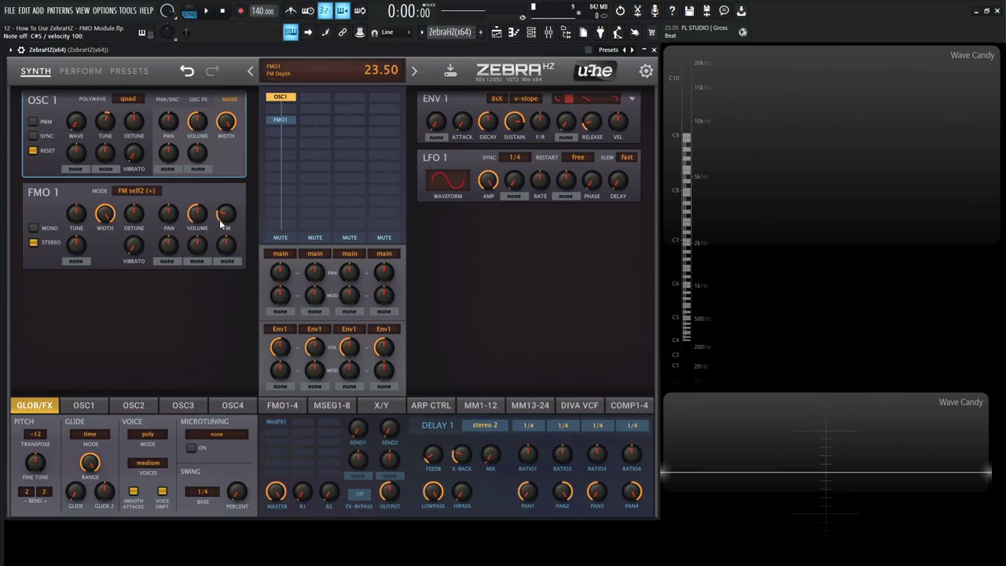
# - Sweep FMO1's FM depth while playing, and return OSC1 to single polywave with a poly width of 50
pyautogui.moveTo(224, 217); pyautogui.dragTo(227, 242)
pyautogui.click(127, 100)
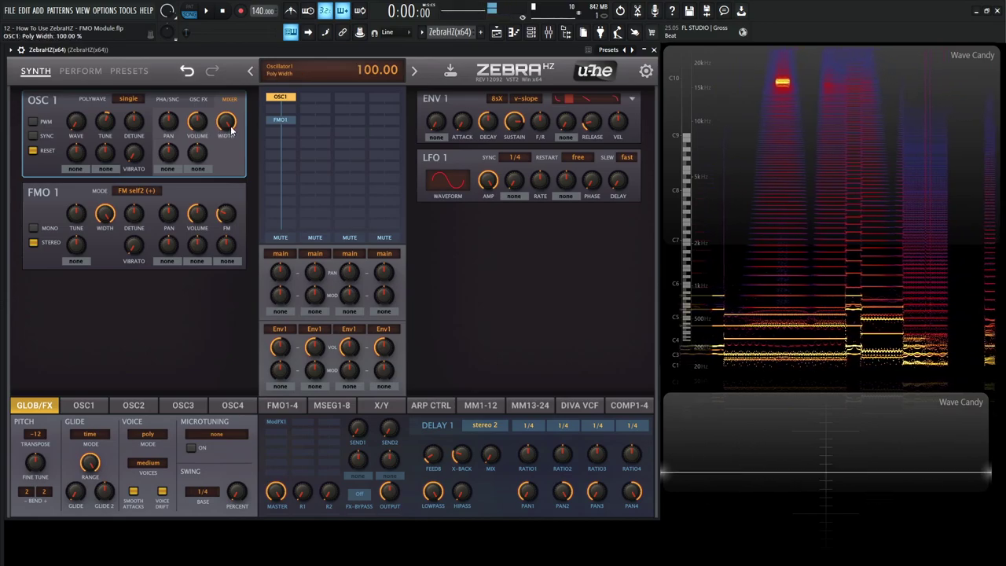
pyautogui.moveTo(227, 121); pyautogui.dragTo(236, 309)
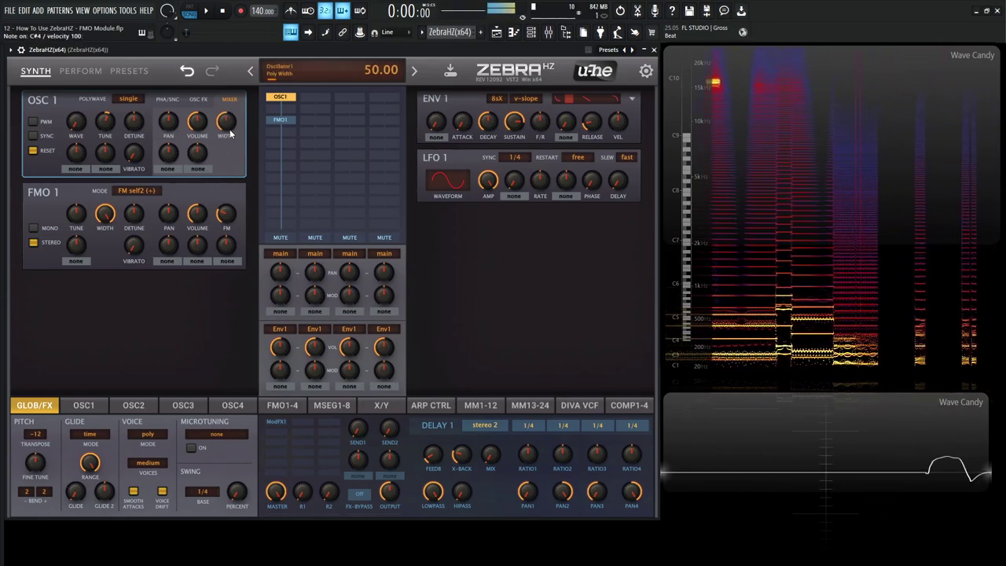
# - Keep playing notes while fine-tuning FMO1's FM depth and trying out its detune
pyautogui.moveTo(226, 222); pyautogui.dragTo(227, 217)
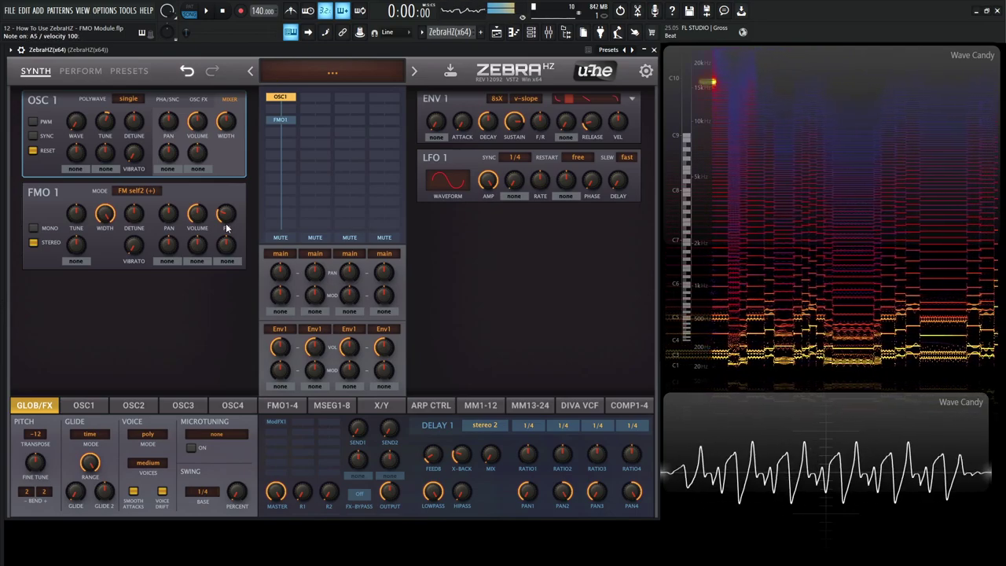
pyautogui.moveTo(194, 226)
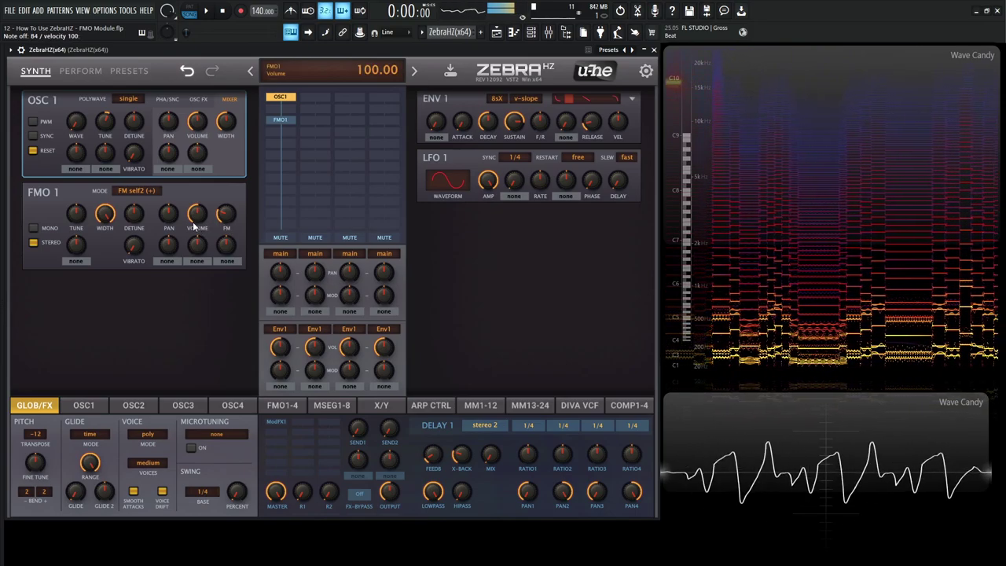
pyautogui.doubleClick(138, 219)
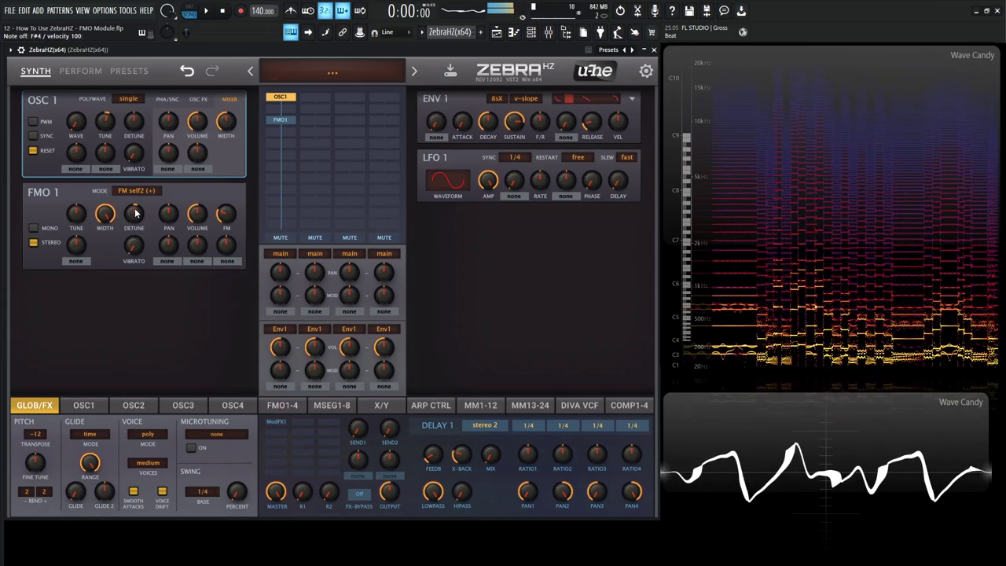
# - Review FMO1's list of modes without changing it, and show the detailed settings of FMO1 to FMO4
pyautogui.click(145, 192)
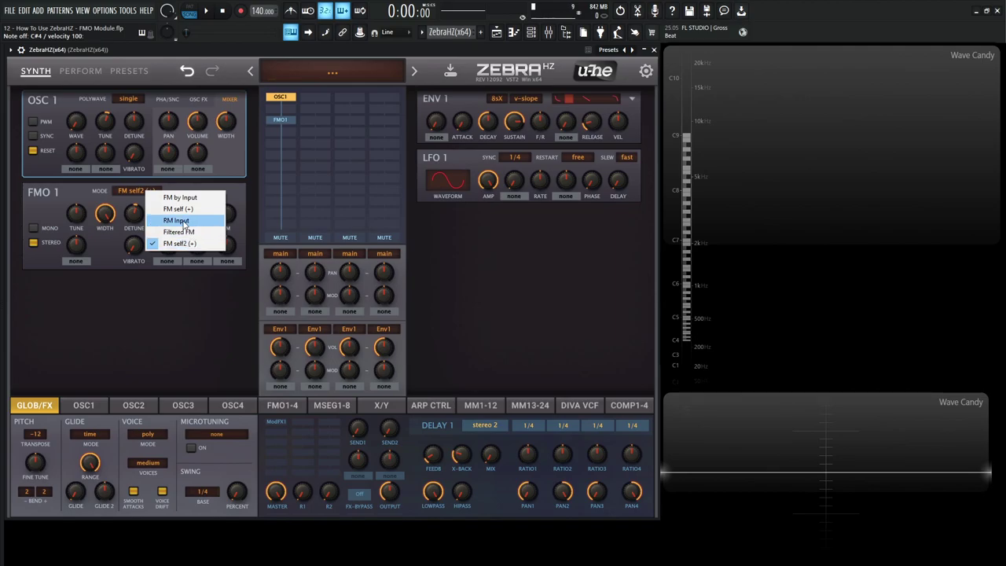
pyautogui.click(175, 287)
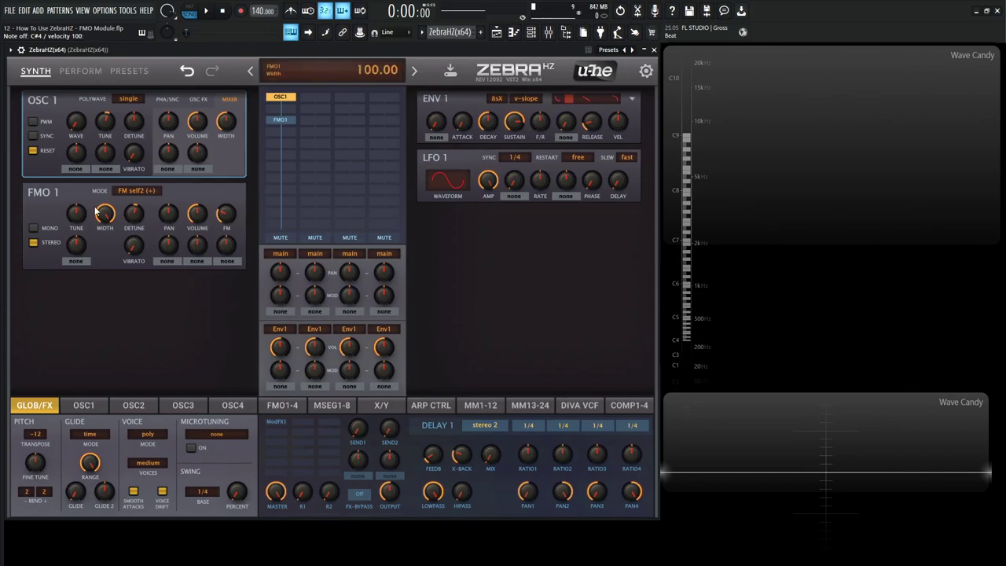
pyautogui.click(282, 407)
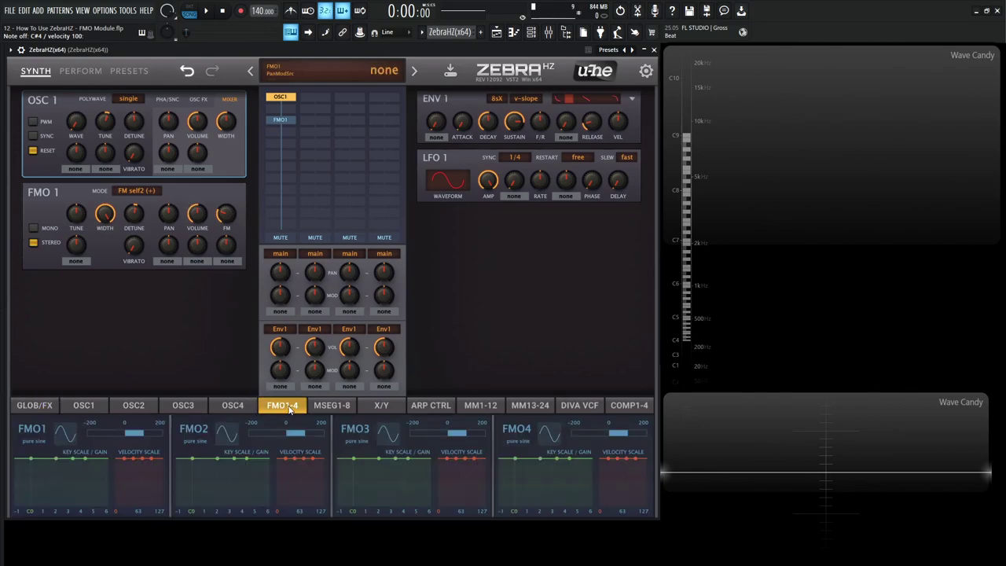